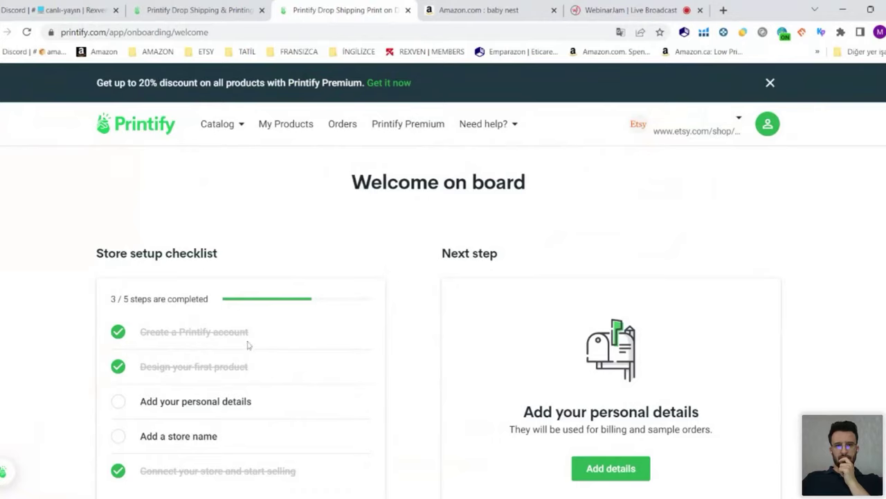
Step: Look over the store setup checklist and open the My account page
scroll(639, 256, "down", 2)
scroll(138, 270, "up", 1)
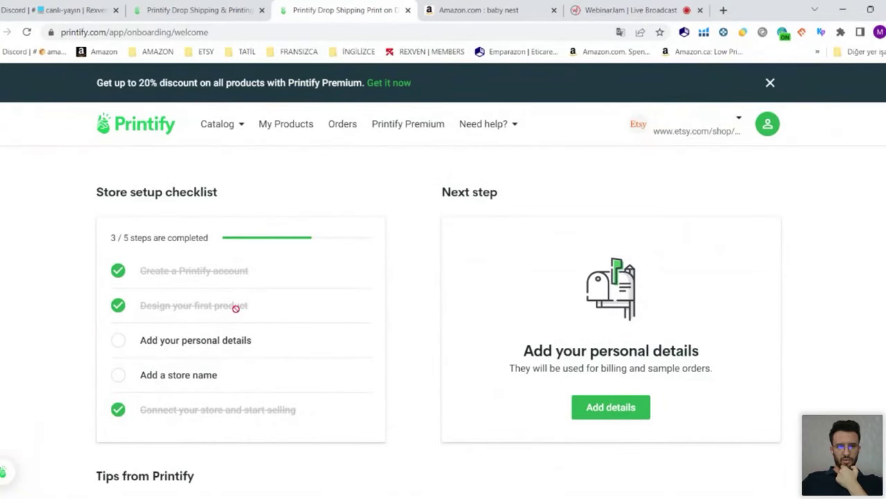
left_click(767, 126)
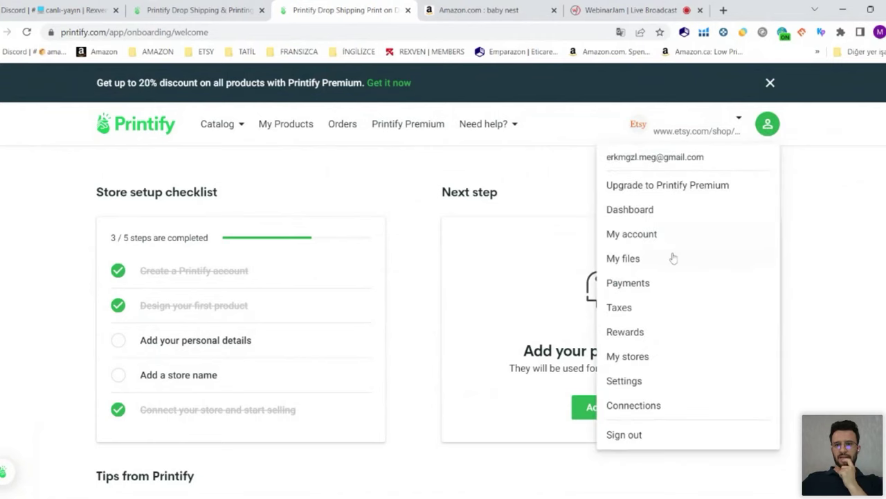
left_click(767, 125)
left_click(767, 125)
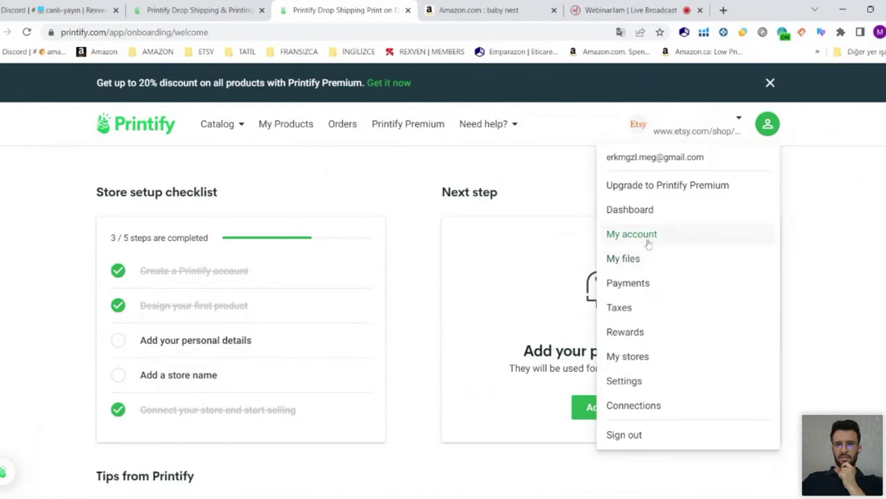
left_click(644, 239)
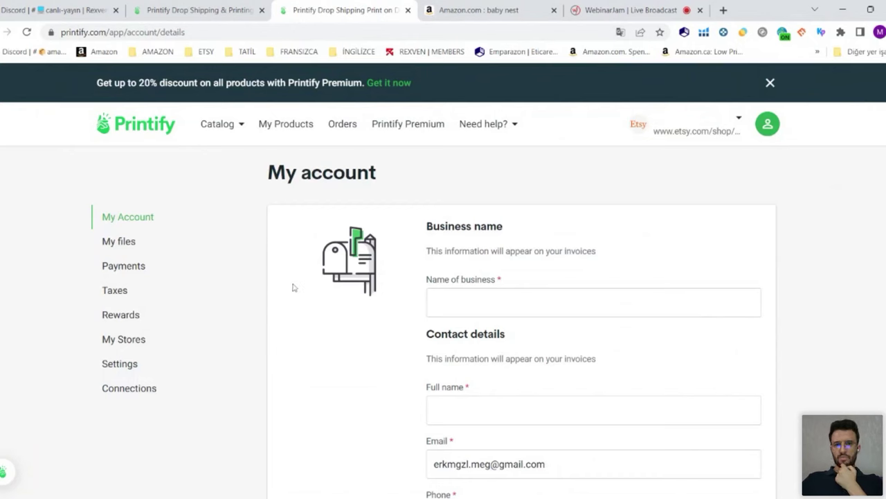
Step: Examine the business name, contact details and address fields required in the account form
scroll(384, 226, "down", 1)
left_click_drag(425, 190, 595, 190)
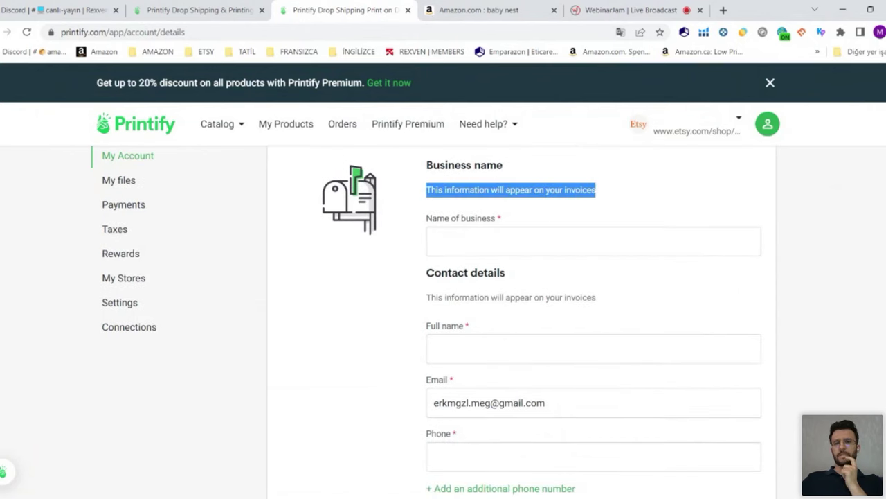
left_click(623, 194)
scroll(532, 220, "up", 1)
scroll(403, 325, "down", 5)
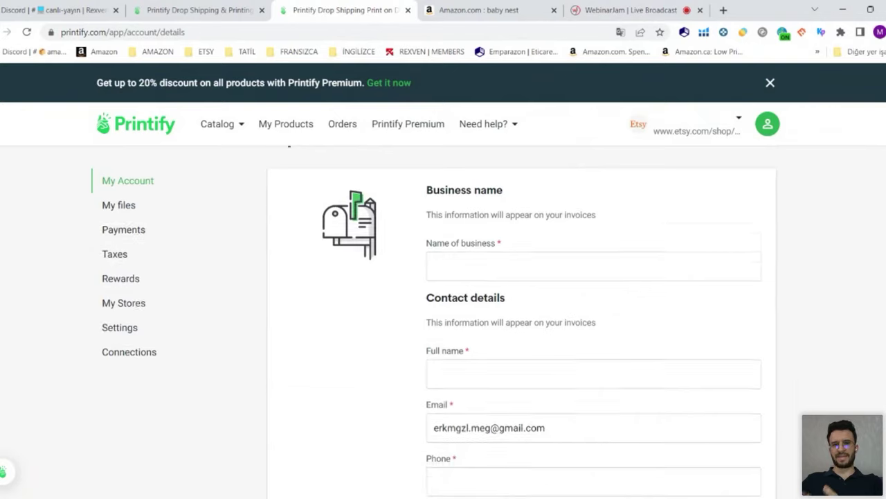
scroll(403, 326, "up", 5)
left_click(594, 302)
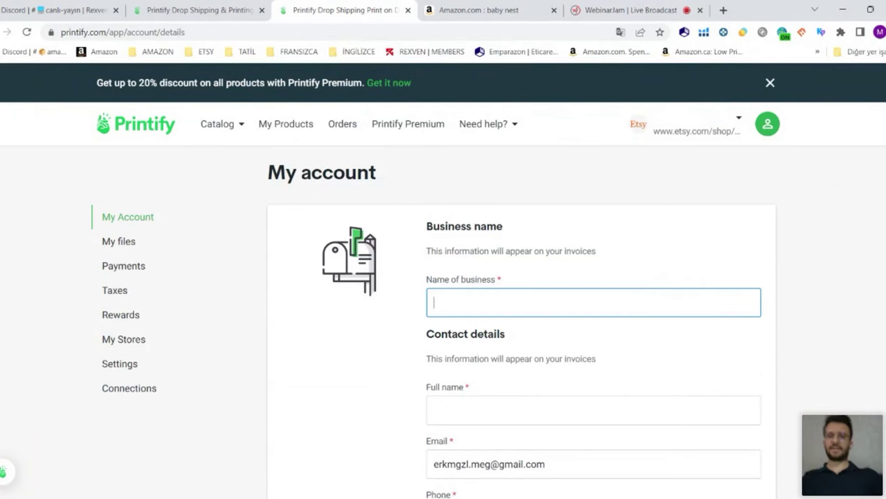
scroll(446, 248, "down", 3)
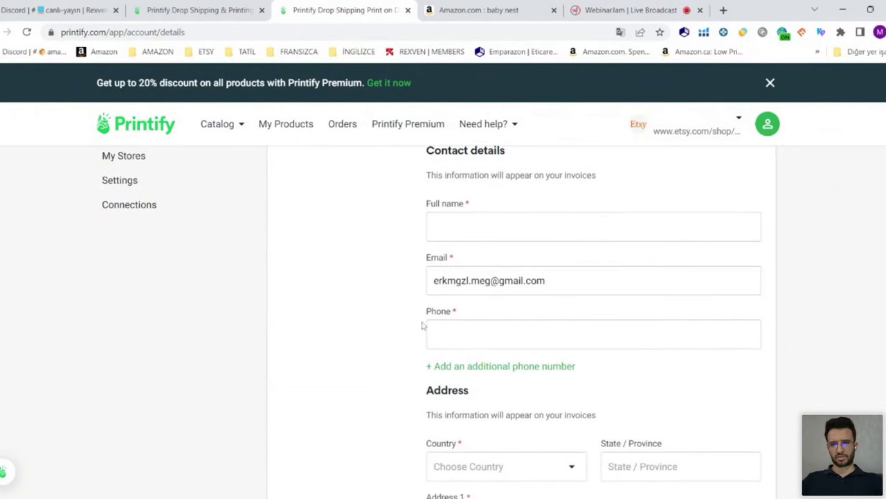
scroll(457, 326, "down", 2)
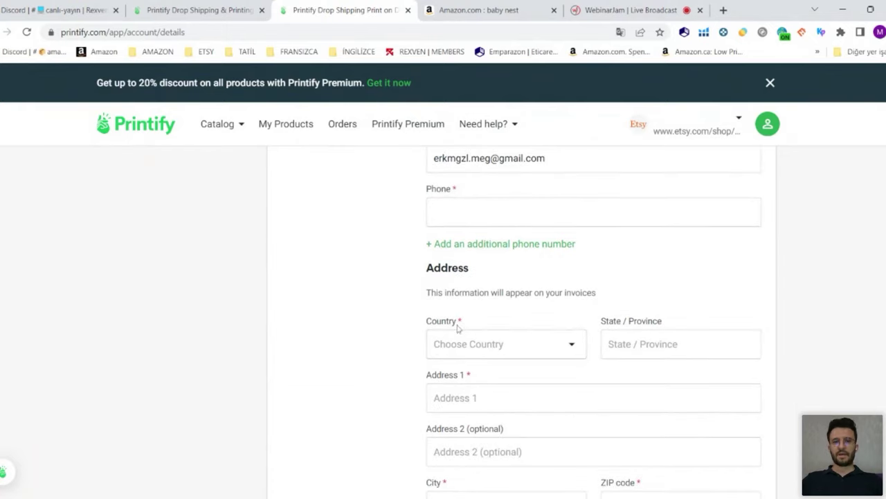
scroll(423, 291, "down", 2)
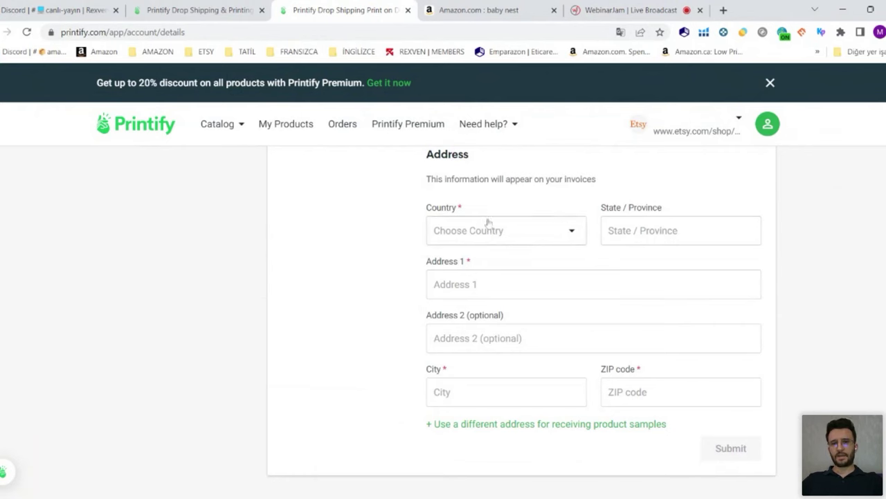
scroll(553, 361, "up", 6)
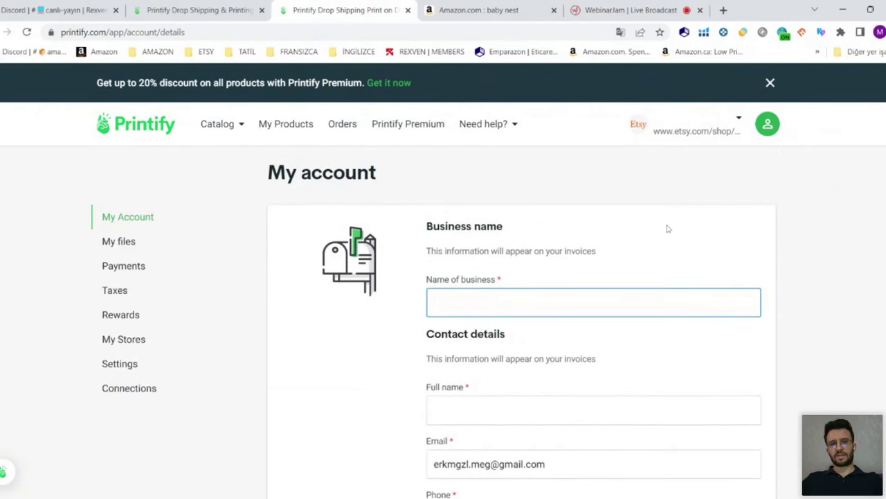
Step: Open the account settings and review the format, notification, invoice, login and personal data options
left_click(777, 130)
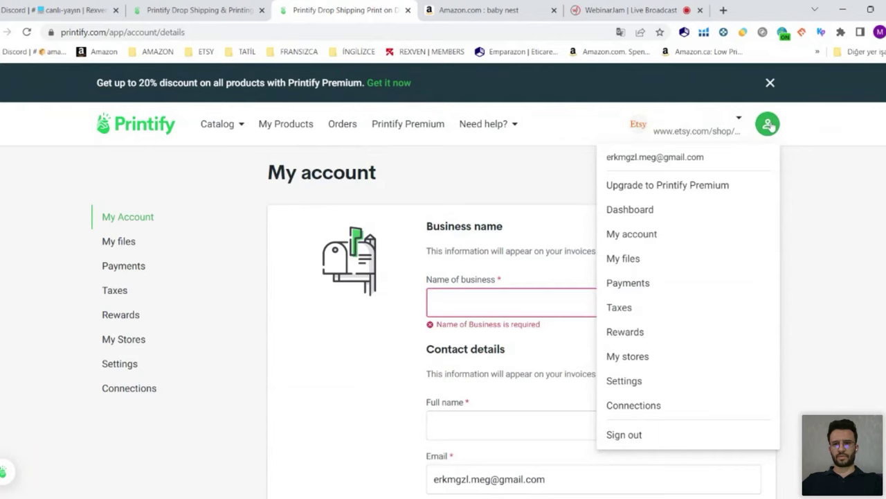
left_click(636, 383)
scroll(831, 242, "down", 3)
scroll(851, 253, "up", 3)
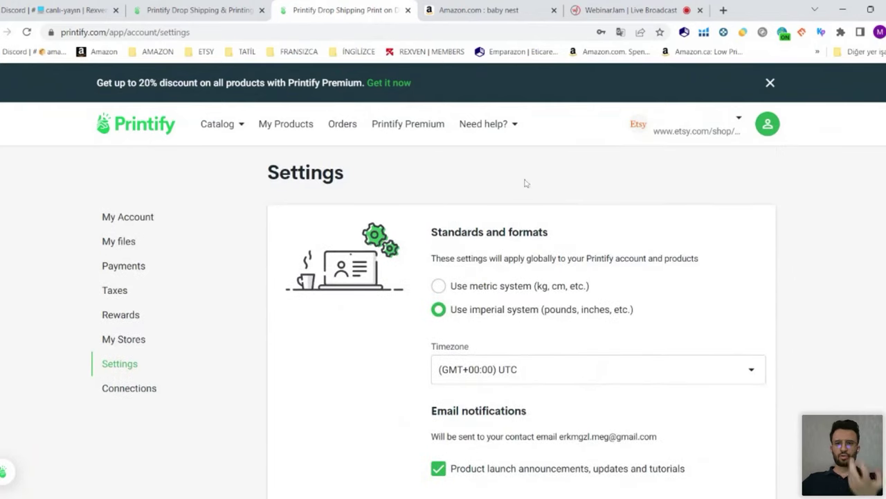
scroll(526, 184, "down", 6)
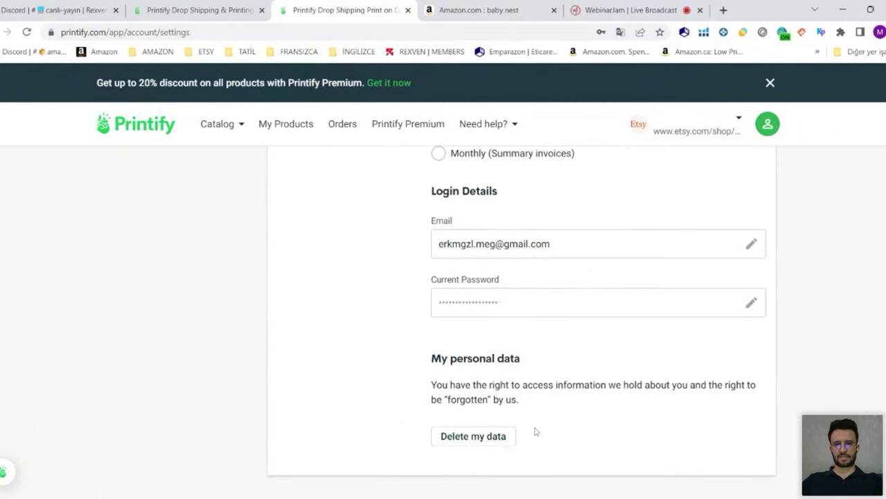
scroll(558, 376, "up", 2)
scroll(613, 369, "down", 2)
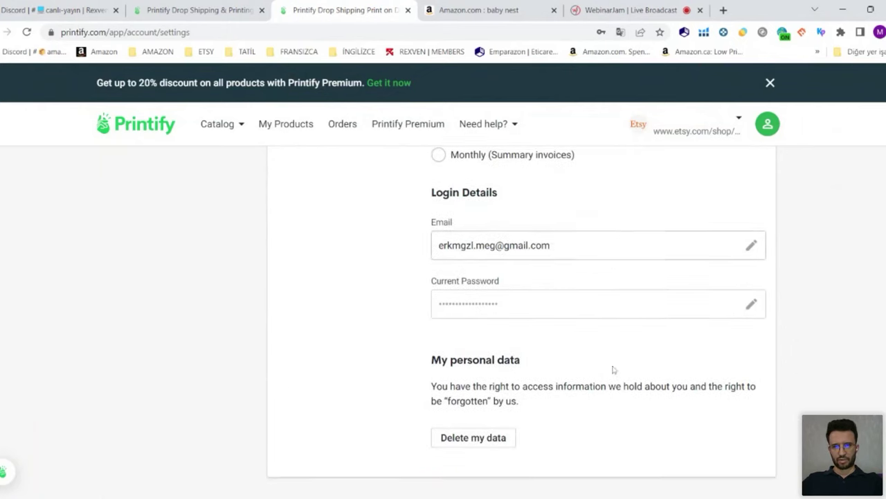
scroll(651, 325, "up", 6)
Step: View the sales channels available for adding a new store and open the My Stores overview
left_click(725, 126)
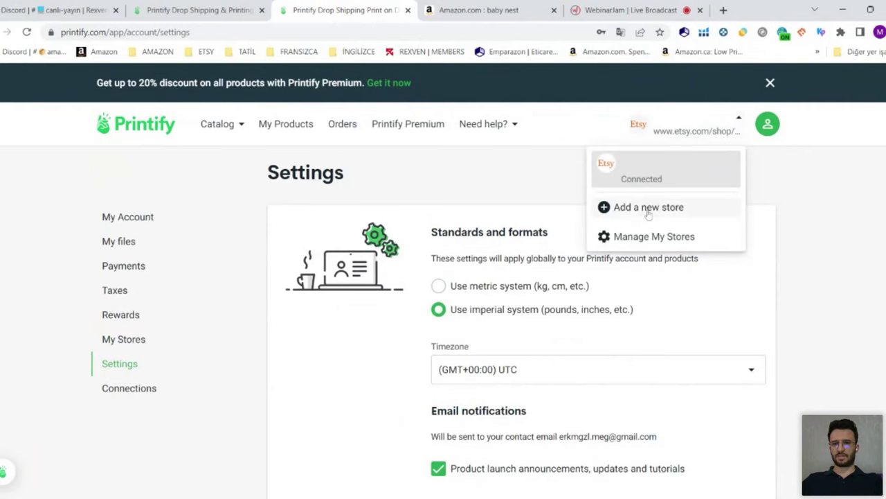
left_click(686, 206)
left_click(727, 126)
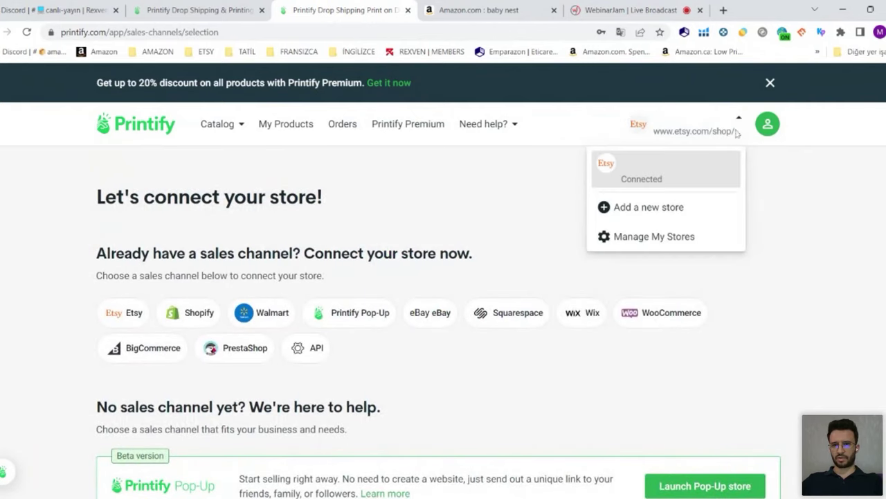
left_click(665, 240)
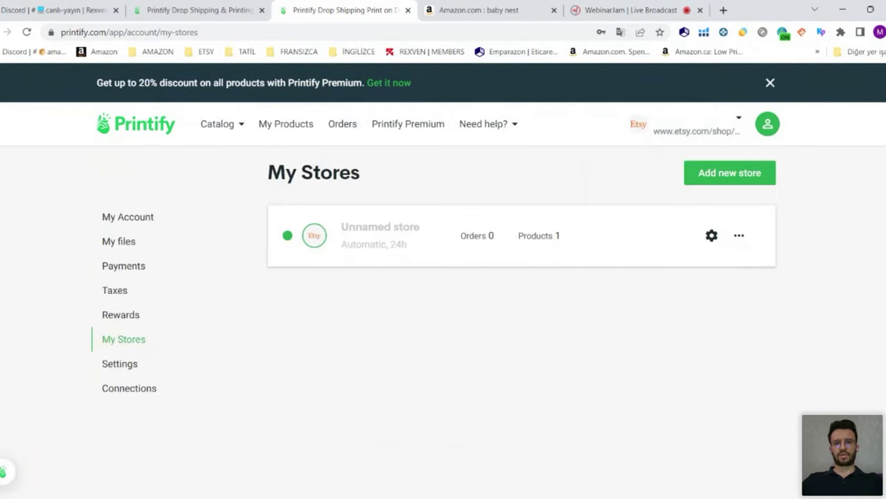
double_click(367, 227)
left_click(478, 283)
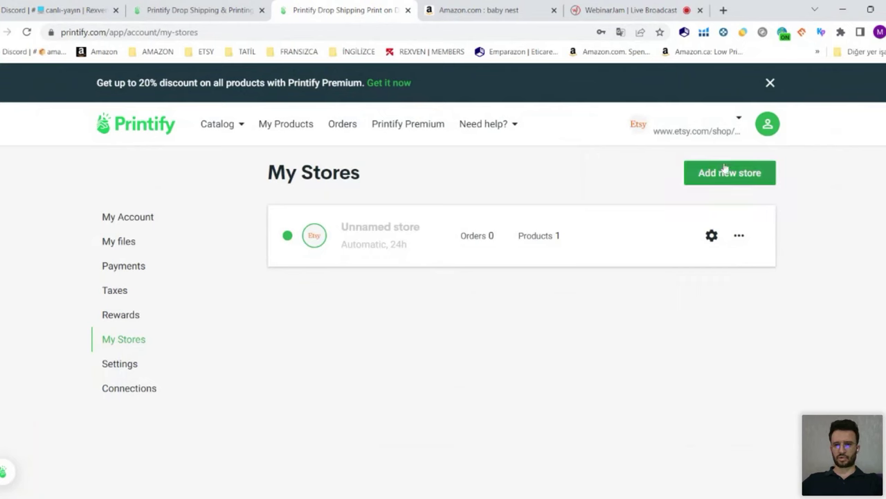
Step: Revisit the account details page, return to My Stores and show the additional options for the connected Etsy store
left_click(133, 219)
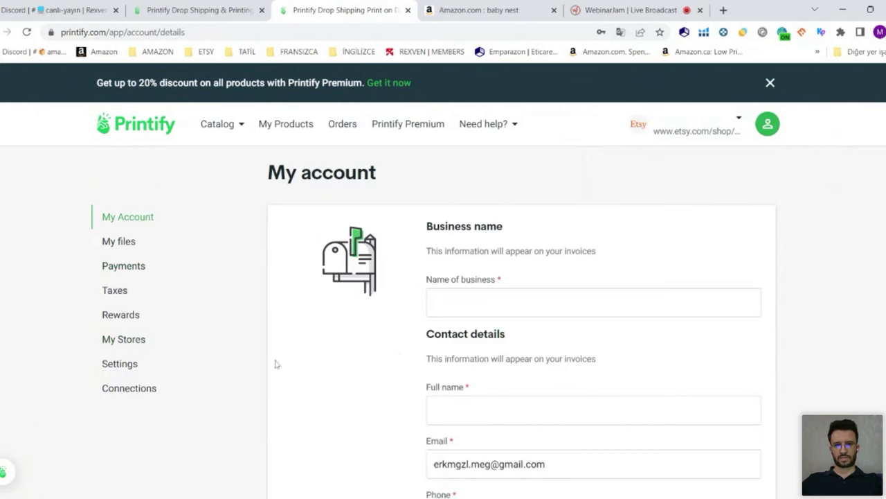
left_click(129, 364)
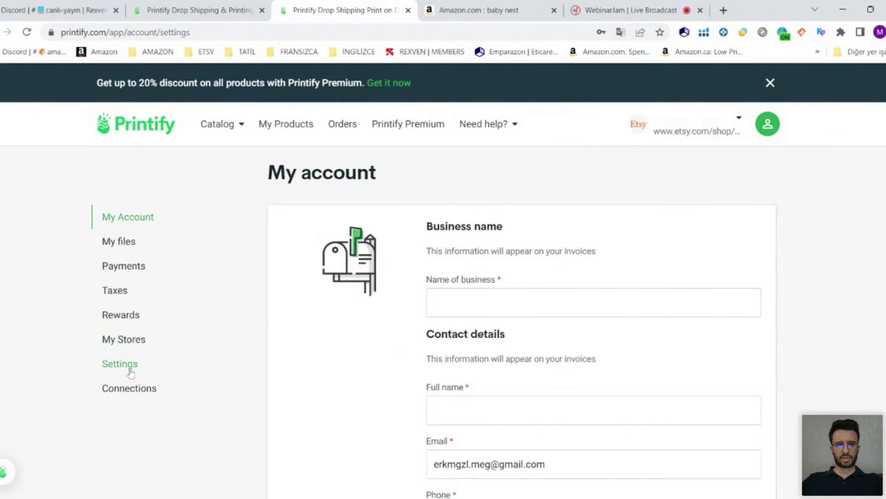
left_click(127, 341)
left_click_drag(342, 229, 423, 232)
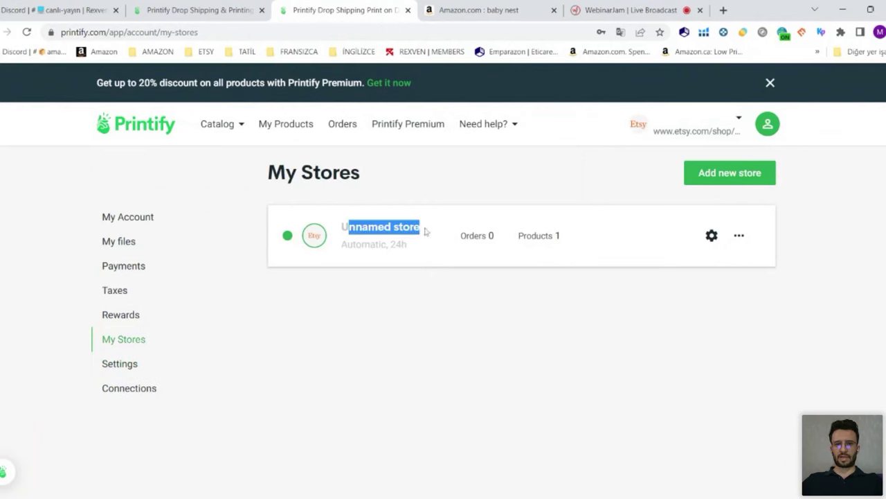
left_click(506, 287)
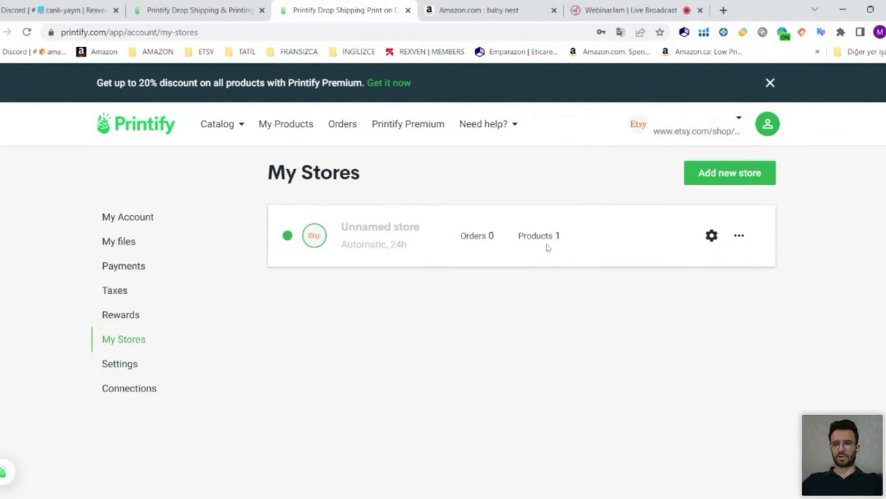
left_click_drag(257, 202, 524, 292)
left_click(629, 293)
left_click(739, 238)
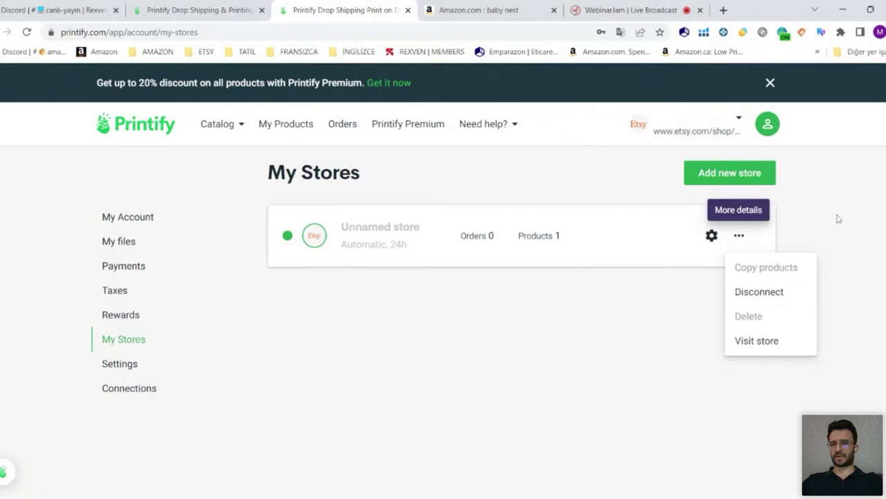
Step: View the connected Etsy store's name setup page and go back to the My Stores overview
left_click(712, 235)
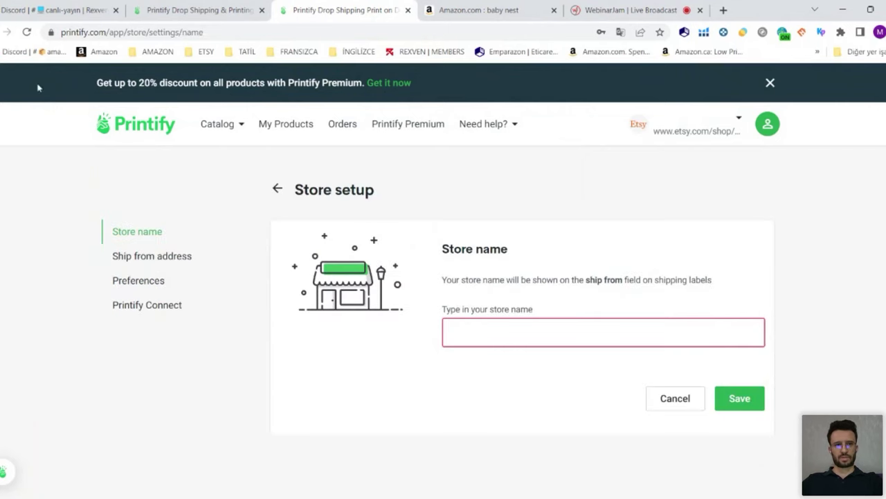
left_click(727, 129)
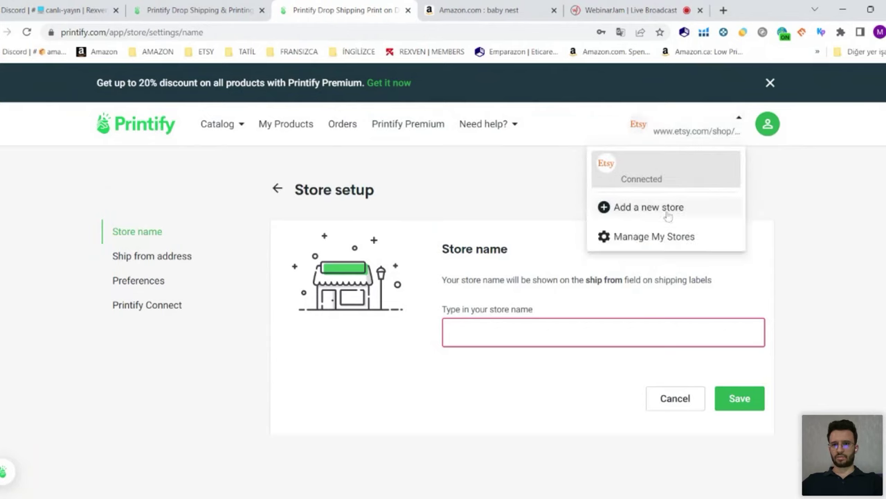
left_click(654, 236)
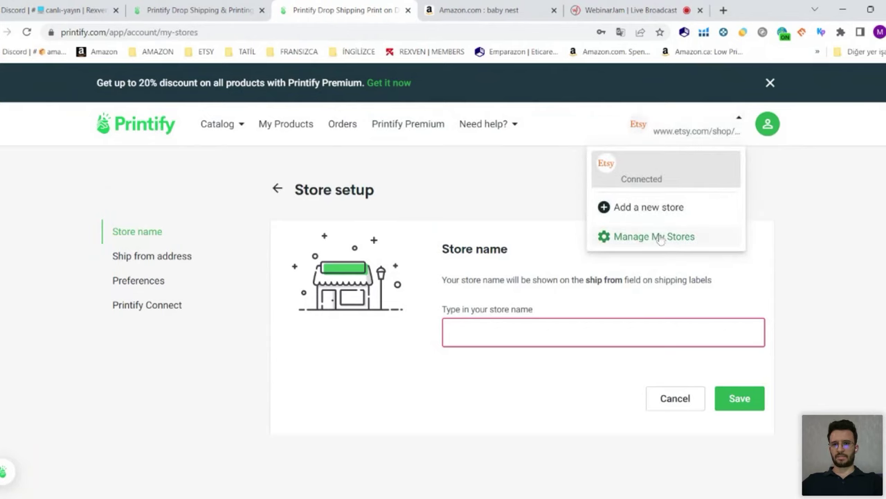
left_click(770, 138)
left_click(639, 357)
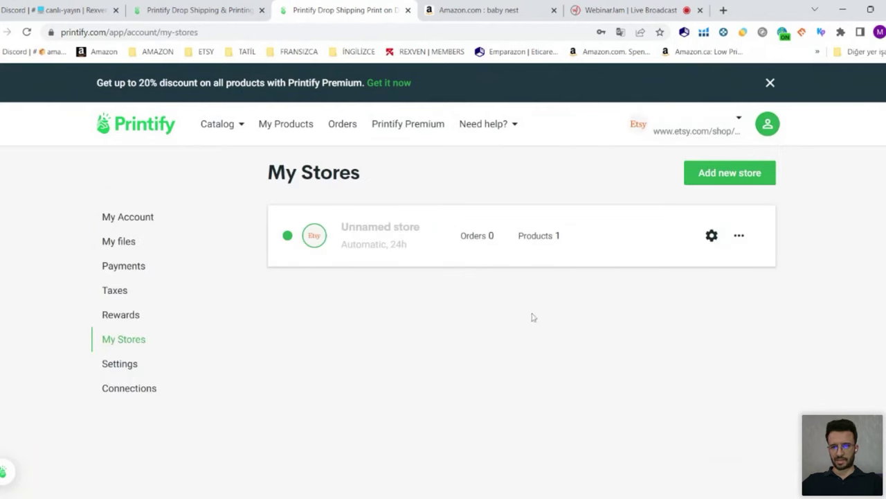
left_click(694, 131)
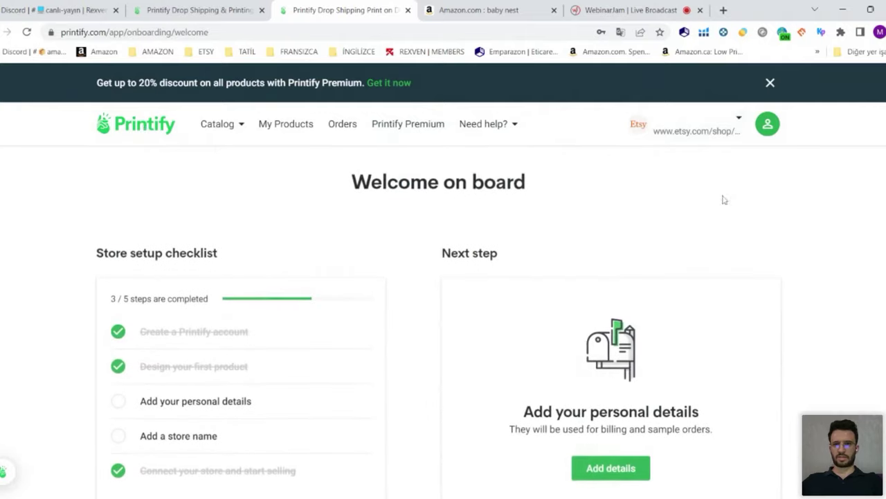
left_click(692, 128)
left_click(619, 236)
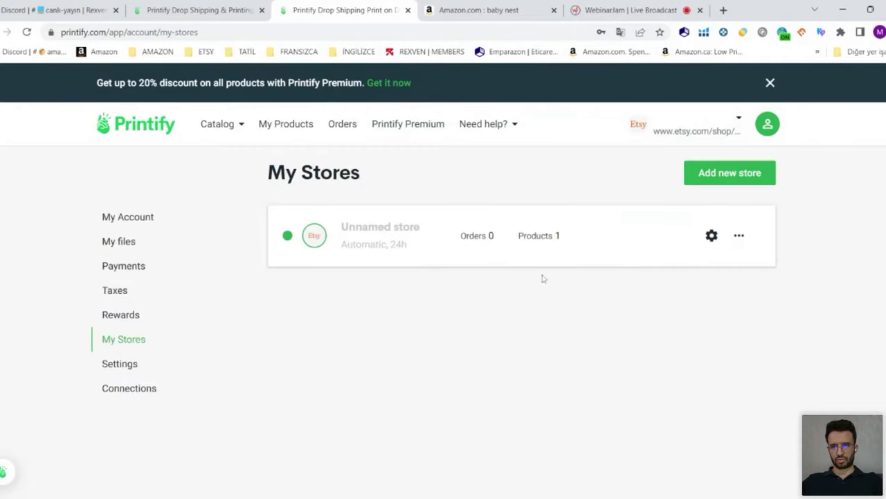
left_click(767, 125)
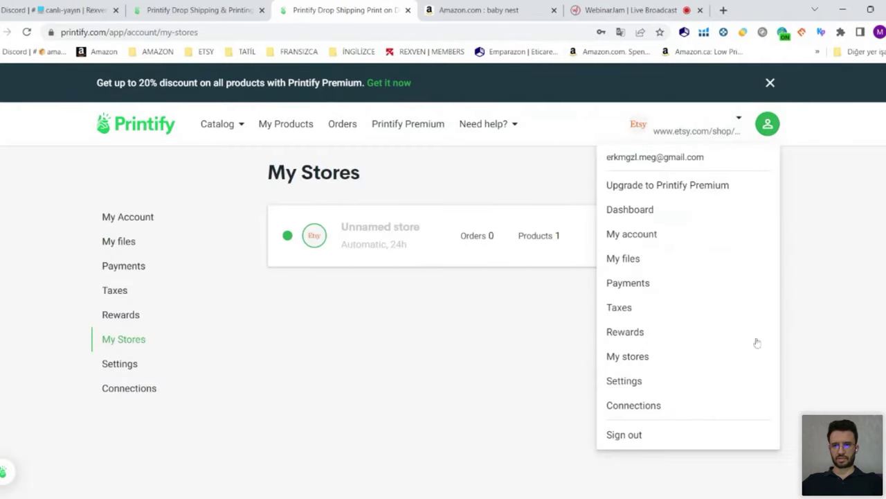
left_click(524, 367)
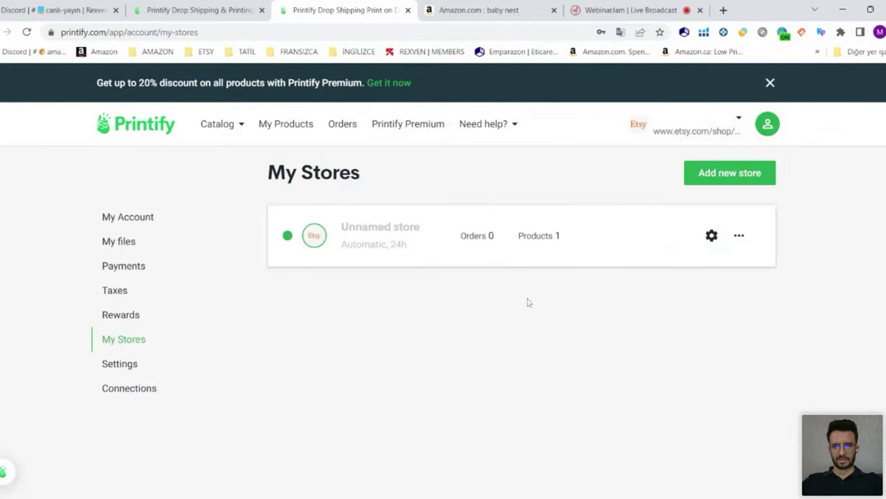
Step: Open the Etsy store's setup with the store name field ready for entry, and return to the My account page
left_click(711, 235)
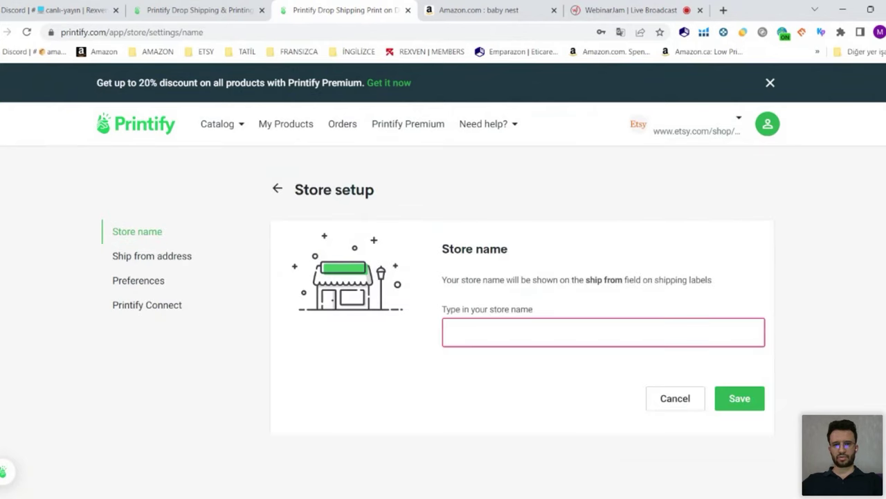
left_click(603, 333)
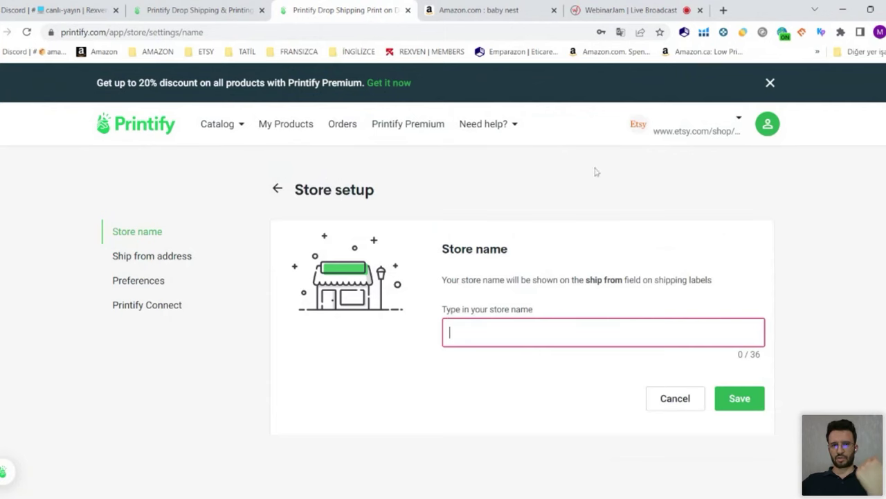
left_click(768, 123)
left_click(663, 234)
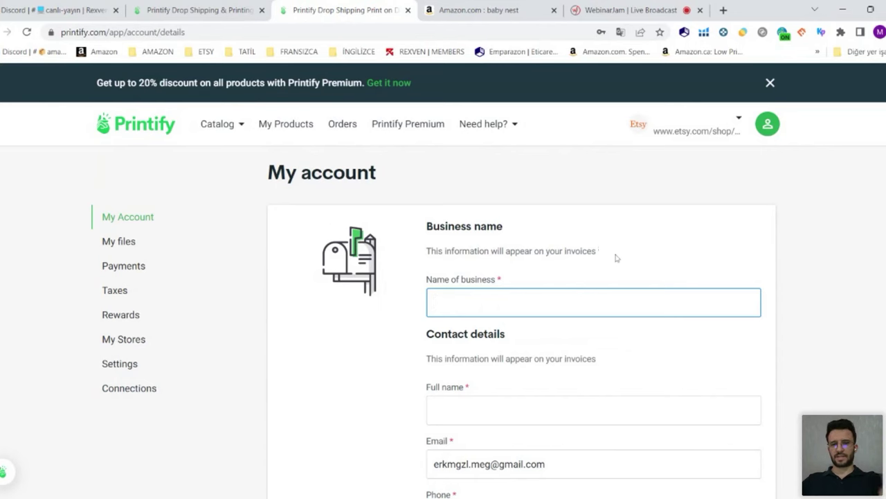
Step: Open the connected Etsy store's setup and view the ship-from address options for the US, GB and DE
left_click(767, 124)
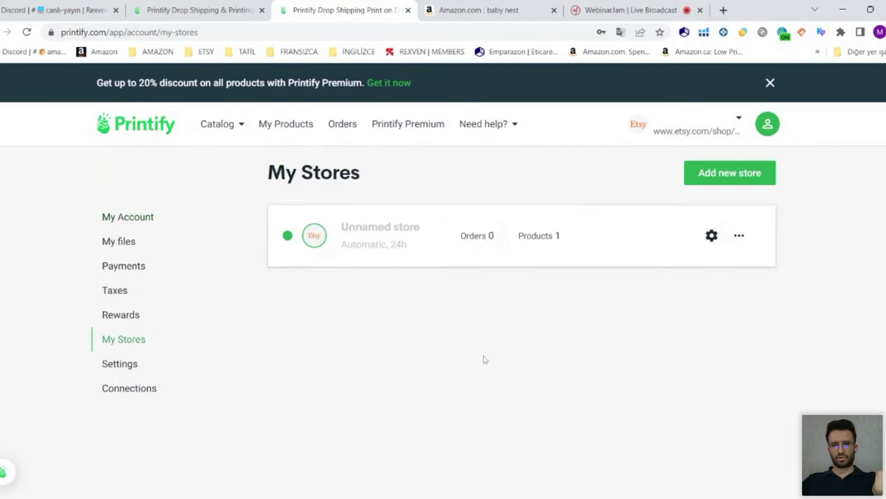
left_click(712, 236)
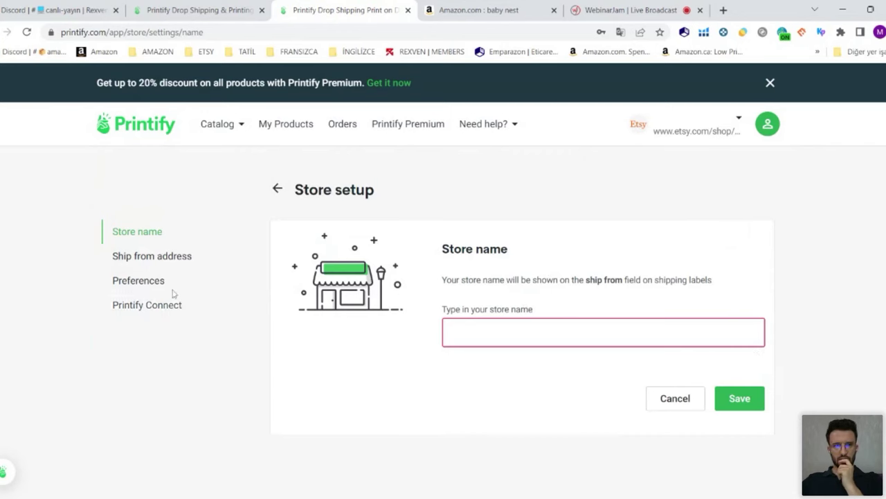
left_click(152, 256)
scroll(648, 258, "down", 1)
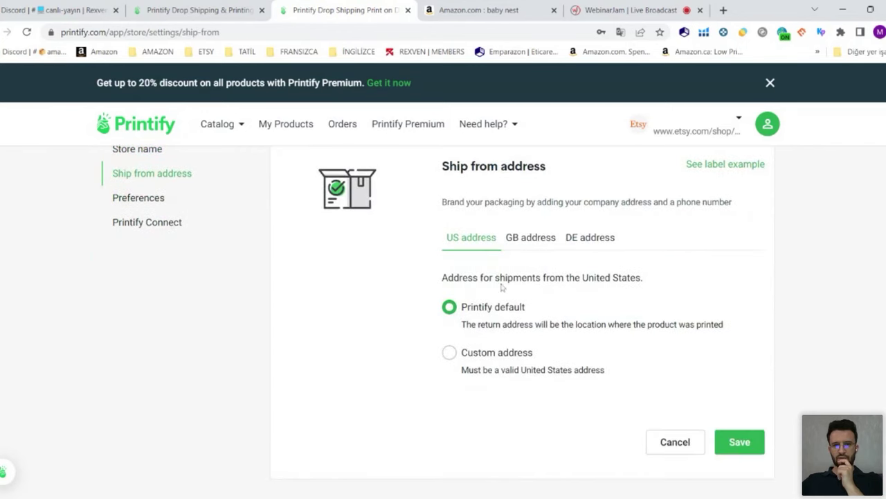
left_click(519, 238)
left_click(590, 243)
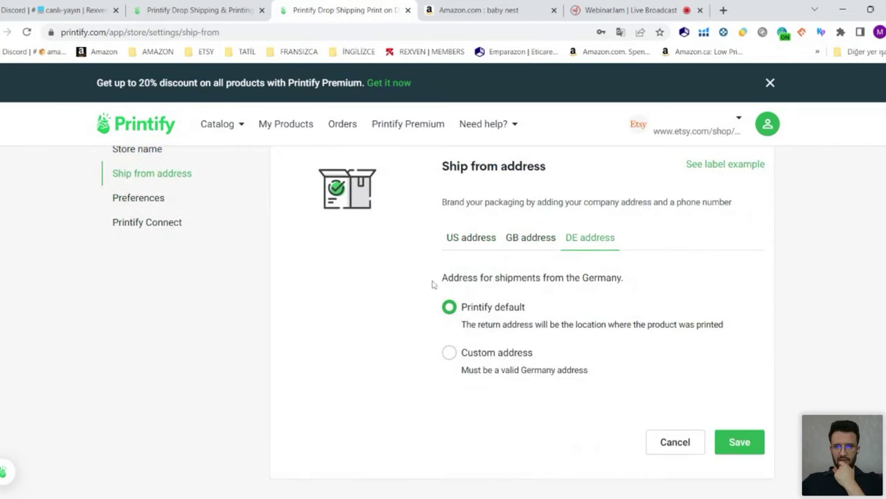
left_click(454, 244)
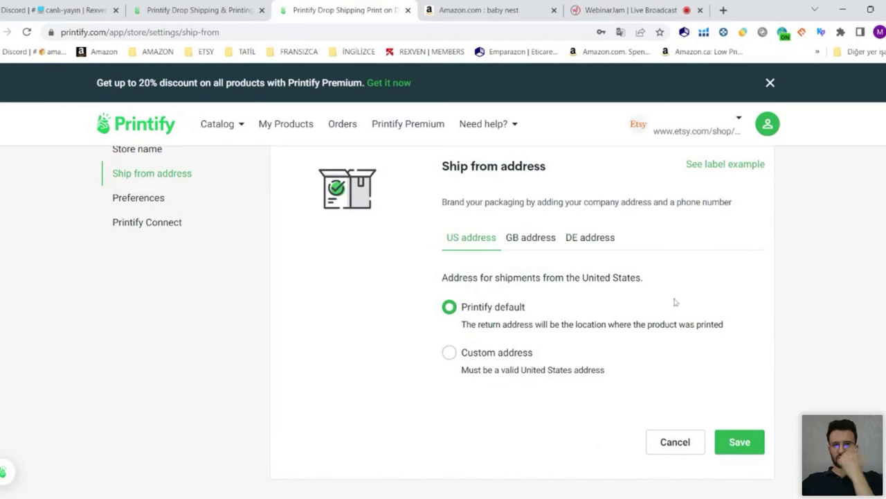
Step: Open the store's preferences and read how order routing works, down to the option for enabling it
scroll(376, 336, "up", 2)
left_click(142, 280)
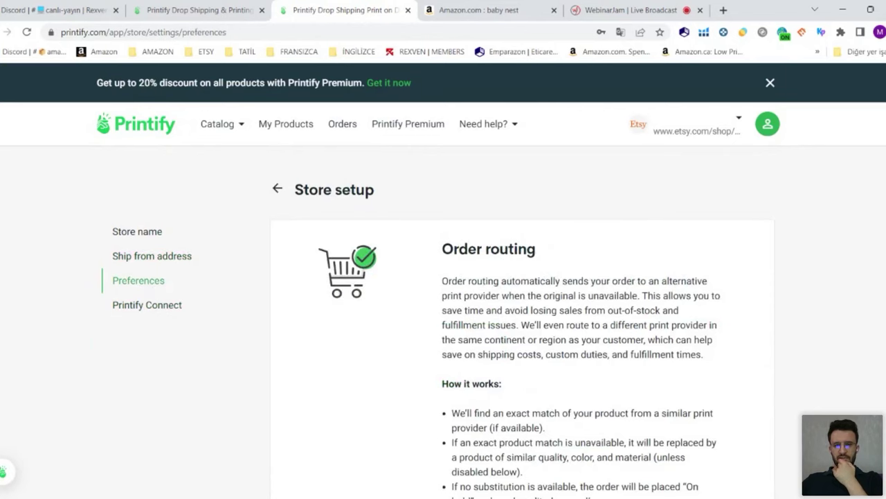
left_click_drag(441, 249, 561, 257)
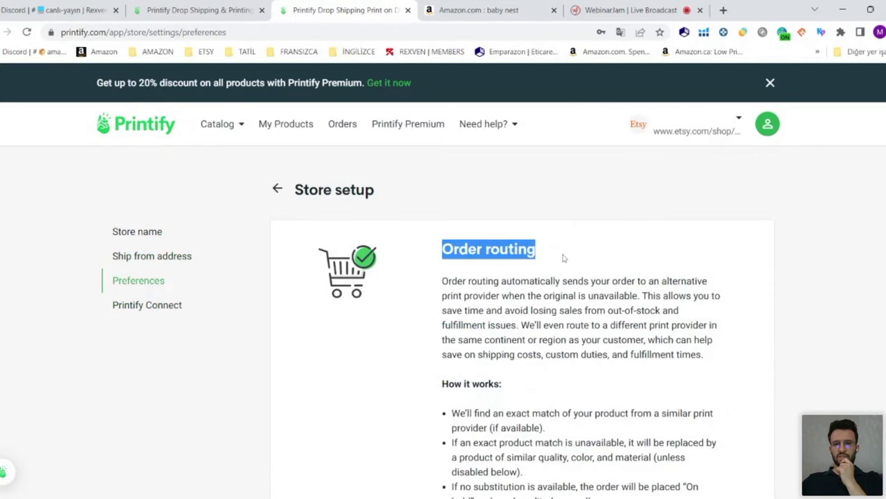
left_click(564, 257)
scroll(619, 247, "down", 1)
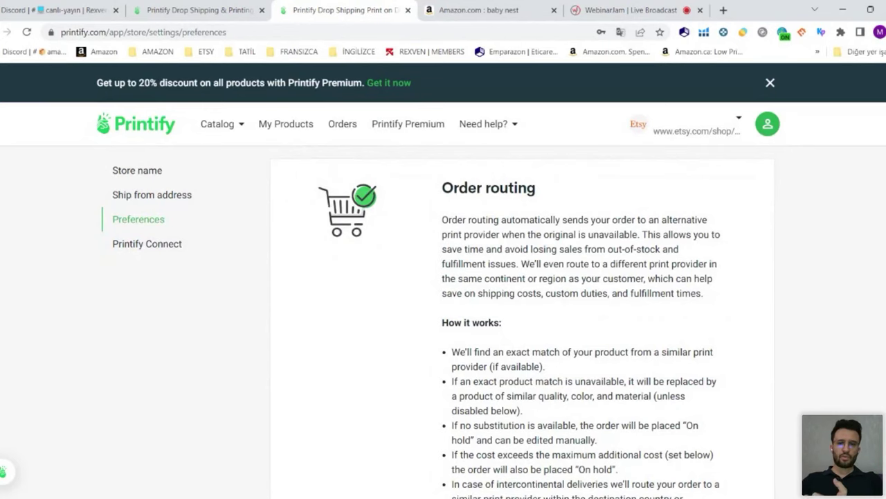
scroll(516, 247, "down", 5)
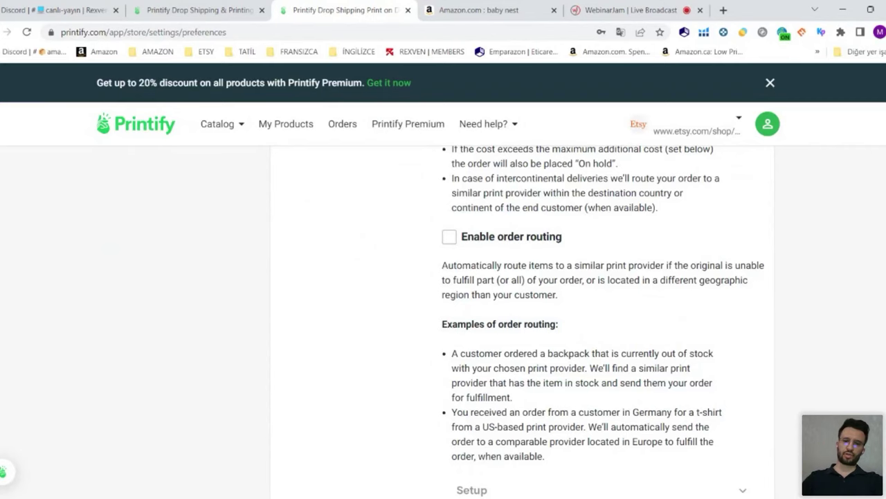
Step: Set order approval to "Automatically at a certain time every day" and tracking notifications to "As soon as it is available"
scroll(589, 261, "down", 4)
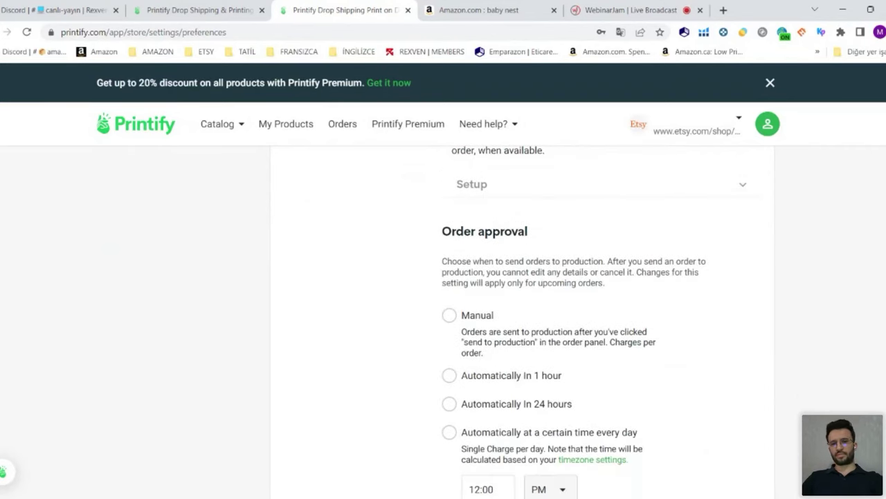
scroll(555, 230, "down", 1)
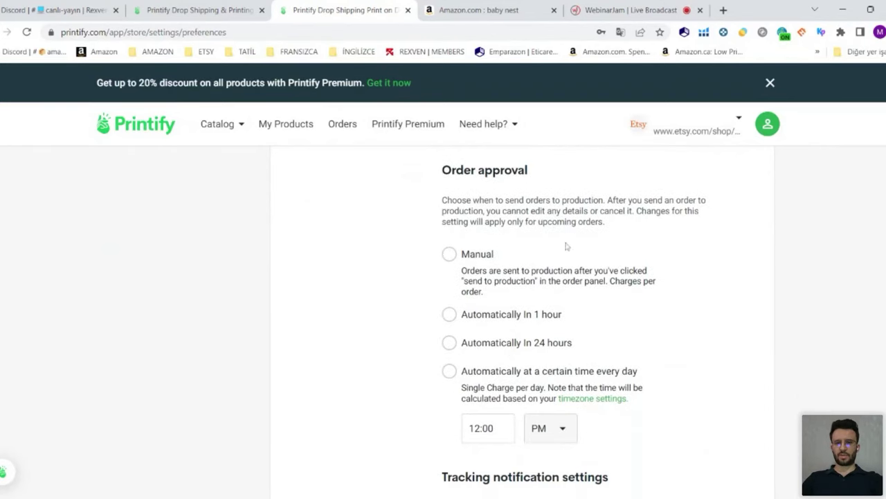
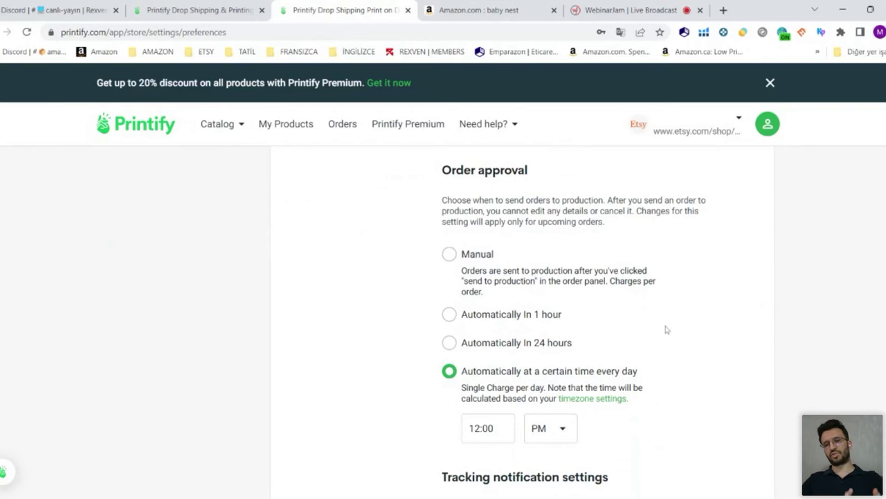
scroll(699, 308, "down", 2)
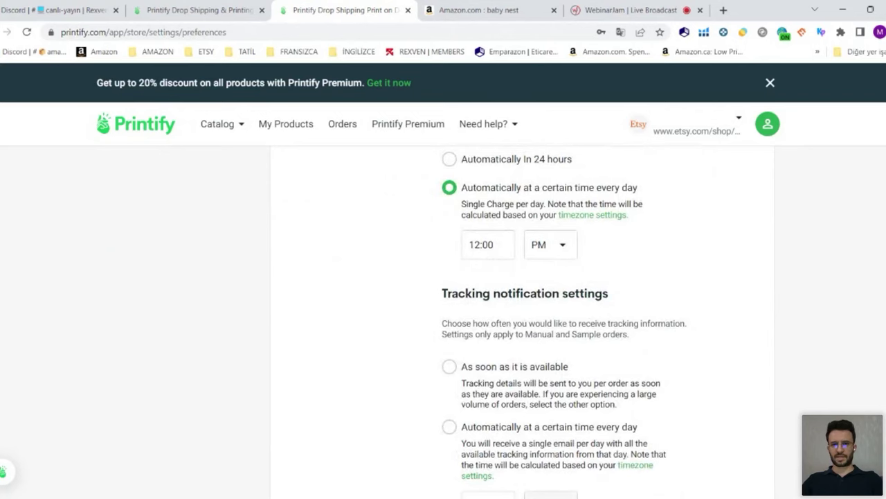
scroll(613, 295, "down", 2)
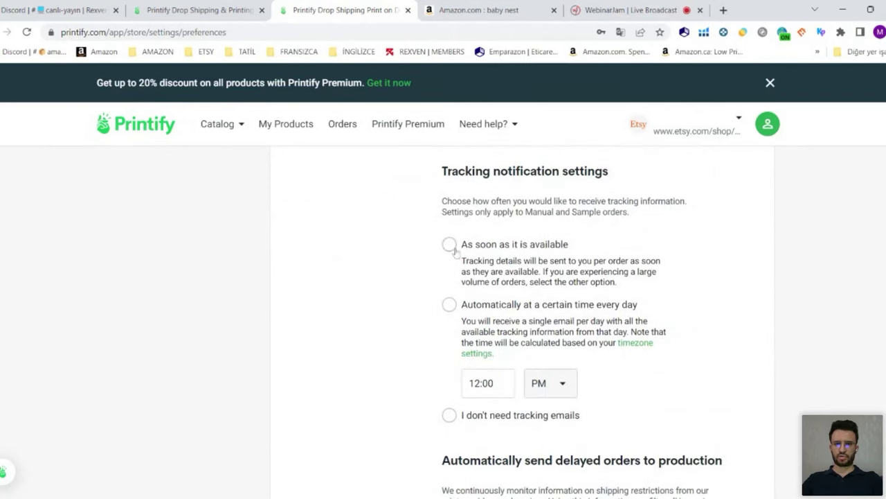
left_click(451, 249)
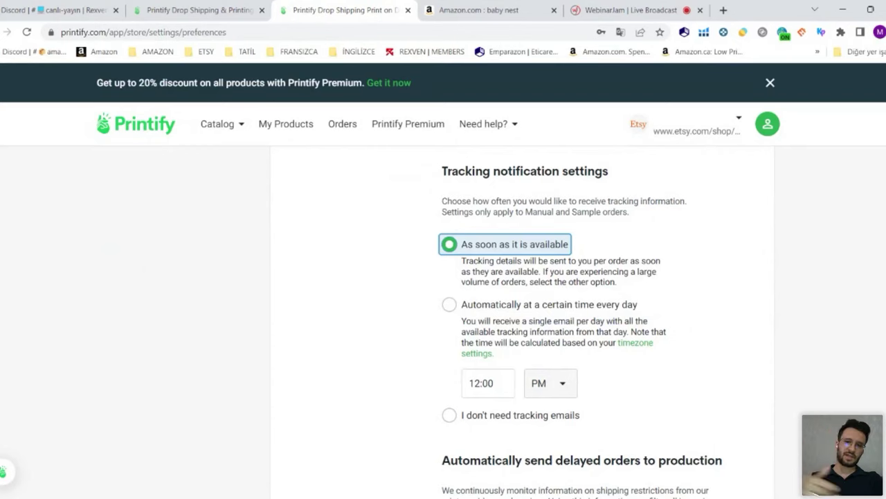
Step: Review the store's options for sending delayed orders to production and its email preferences
scroll(678, 274, "down", 4)
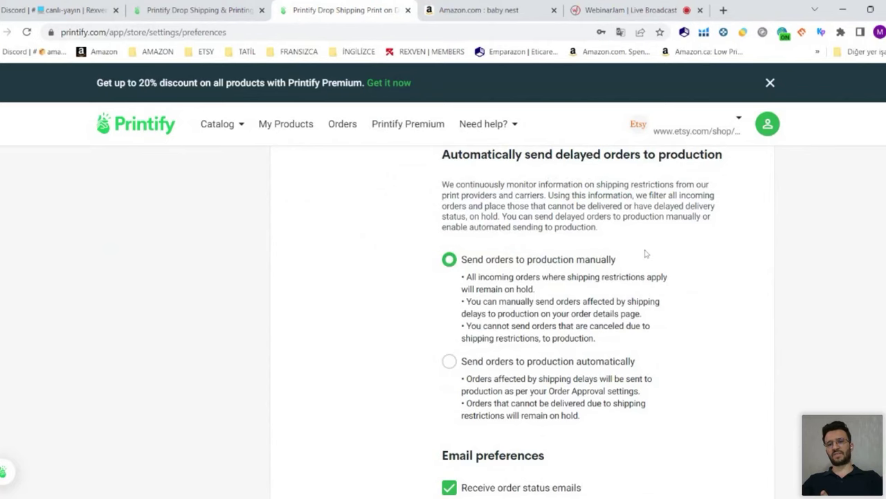
scroll(665, 246, "down", 1)
scroll(685, 238, "up", 1)
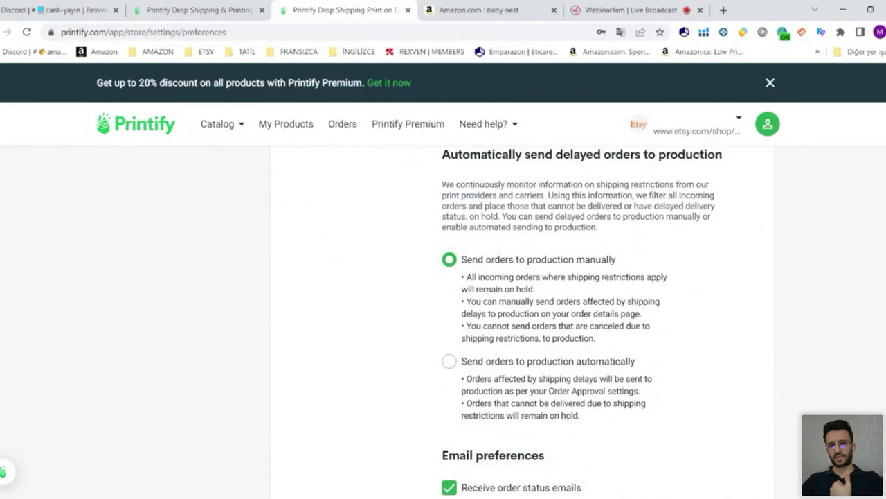
scroll(564, 283, "down", 10)
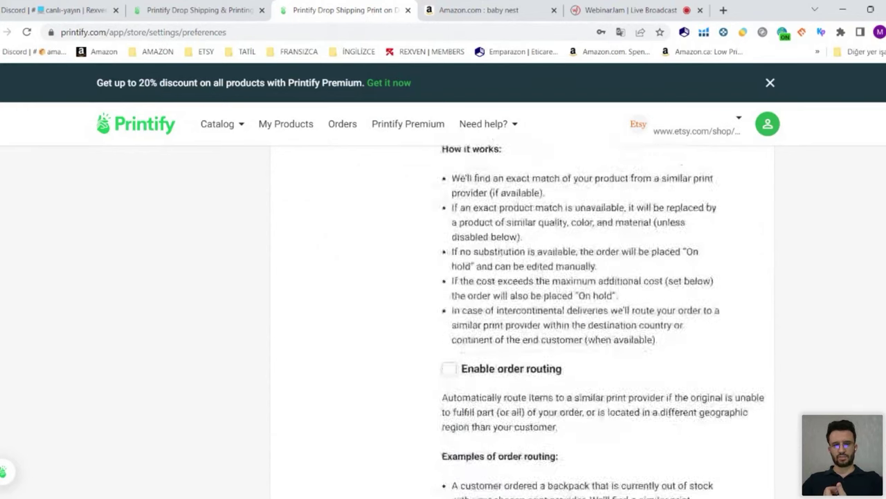
scroll(524, 267, "up", 4)
Step: Open the account's Payments page and view the current balance, the PayPal top-up and the card option
key("alt+Left")
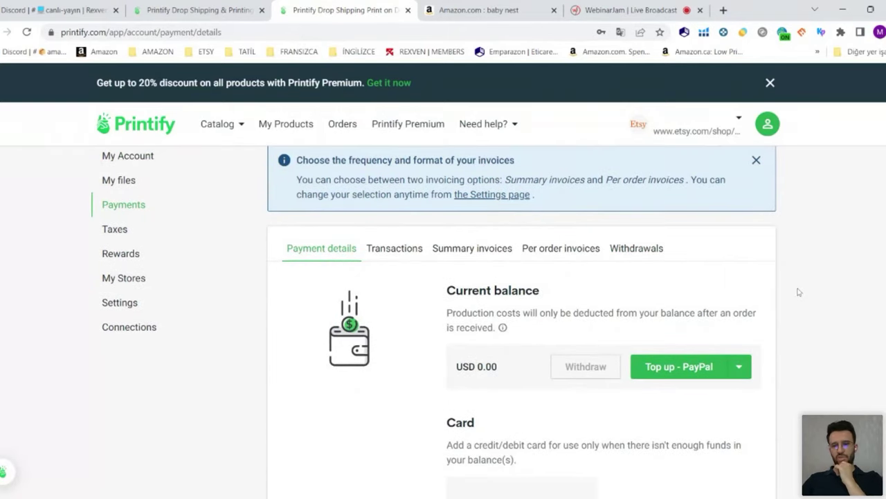
scroll(822, 277, "down", 1)
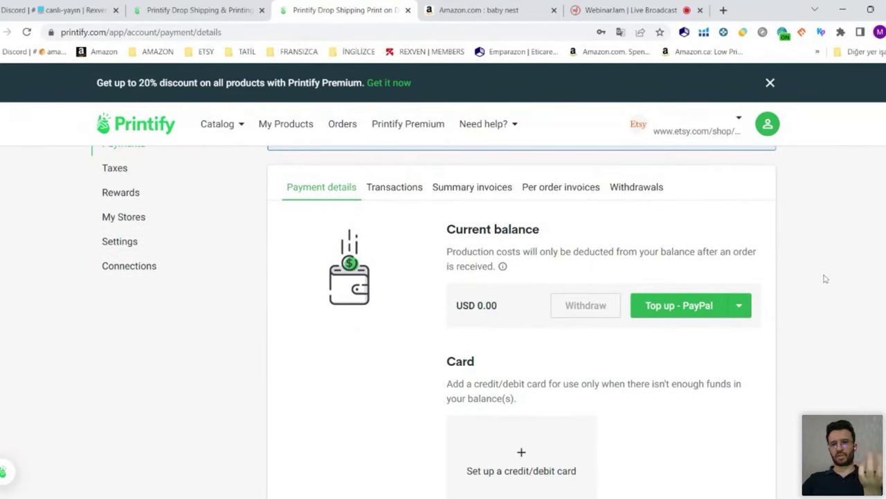
scroll(826, 276, "down", 1)
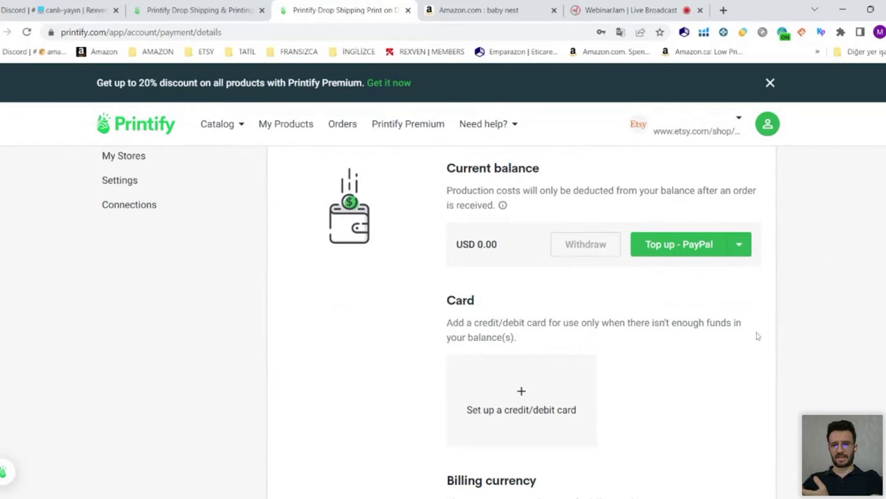
scroll(304, 281, "up", 3)
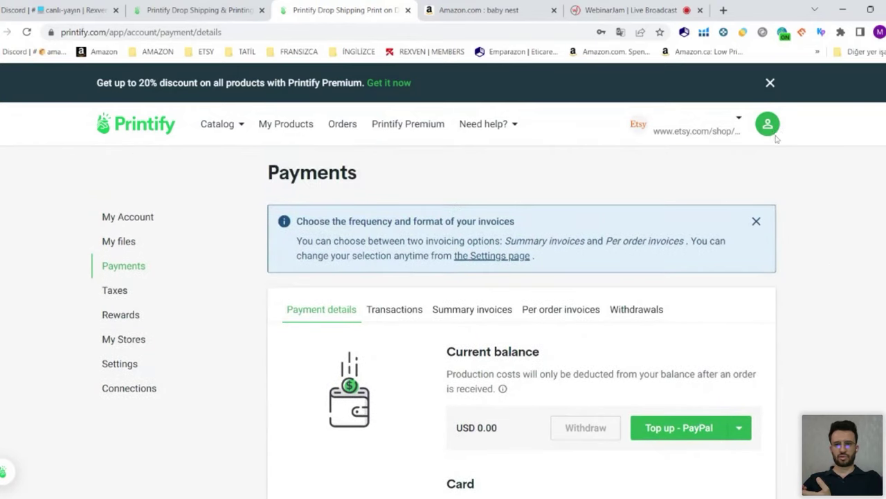
mouse_move(776, 138)
left_click(658, 284)
scroll(861, 336, "down", 3)
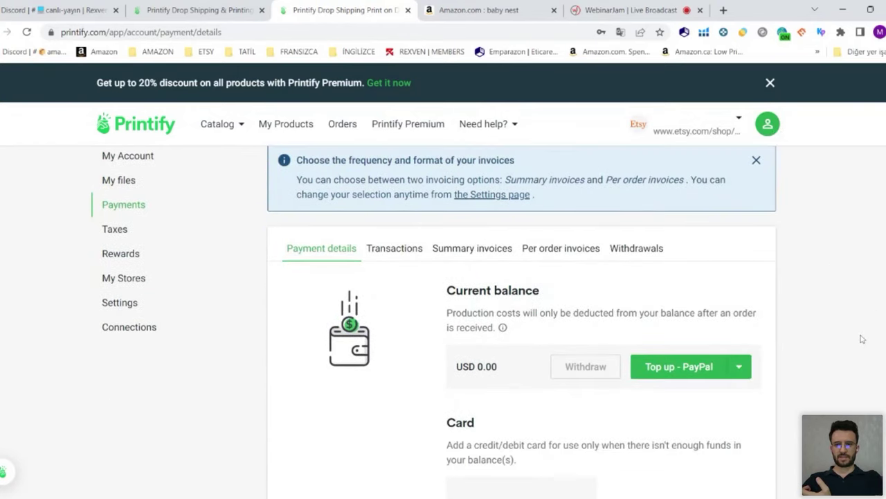
Step: Review the credit/debit card setup, billing currency, Printify Premium and coupon sections of the payment details
scroll(508, 362, "down", 4)
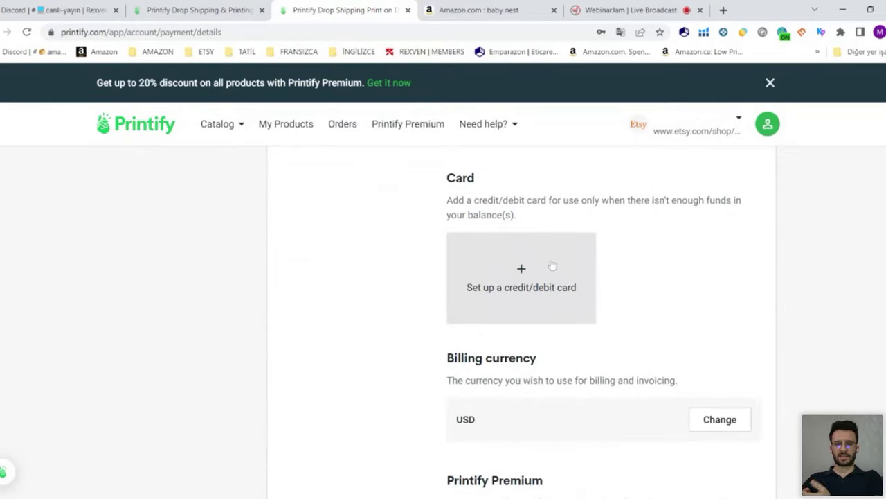
scroll(615, 312, "up", 2)
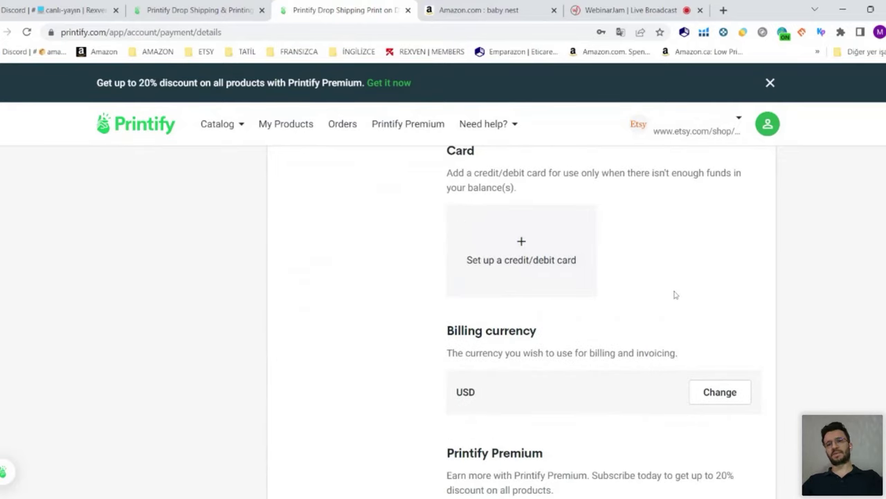
scroll(675, 295, "down", 3)
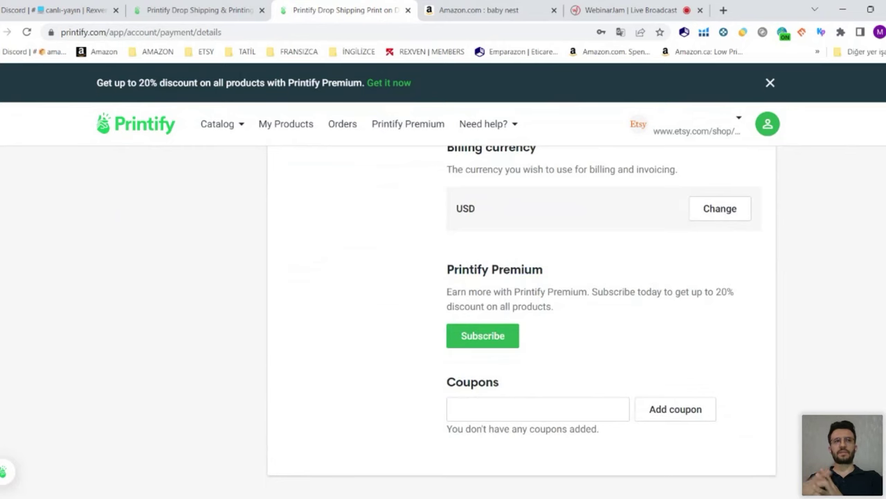
scroll(326, 277, "up", 3)
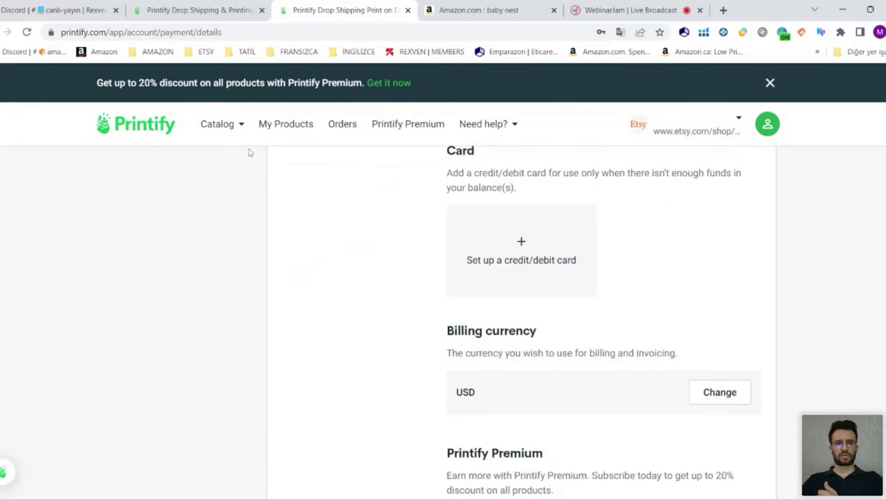
Step: Open the men's T-shirts category in the catalog and view the bestsellers with their prices and print providers
mouse_move(236, 129)
left_click(230, 180)
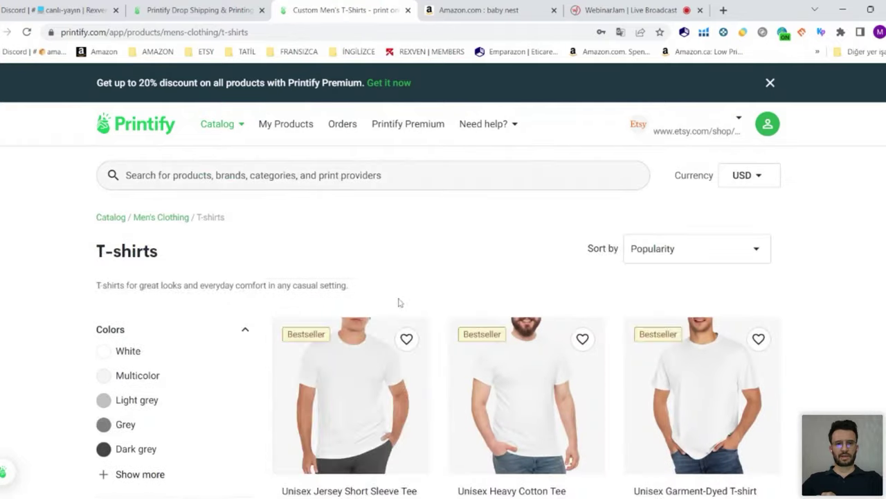
scroll(398, 303, "down", 3)
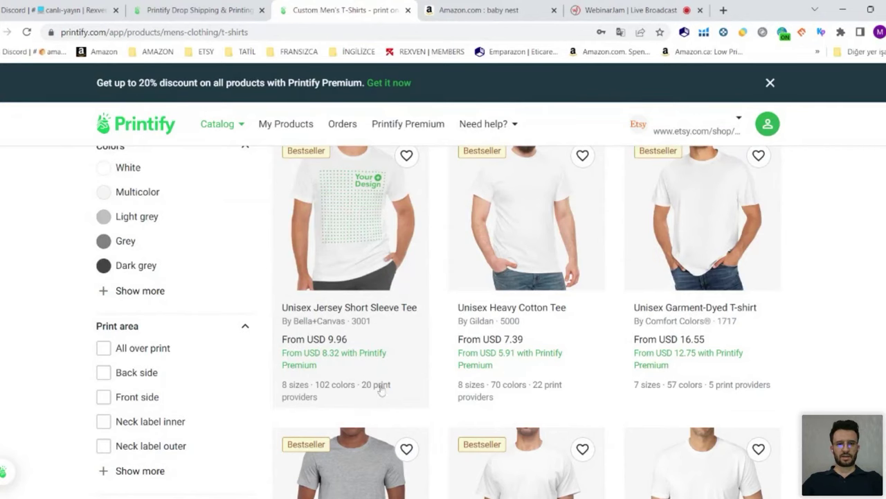
Step: Switch to the Printify homepage, open the How It Works page and view its Select, Design, Publish and Earn stages
key("ctrl+shift+Tab")
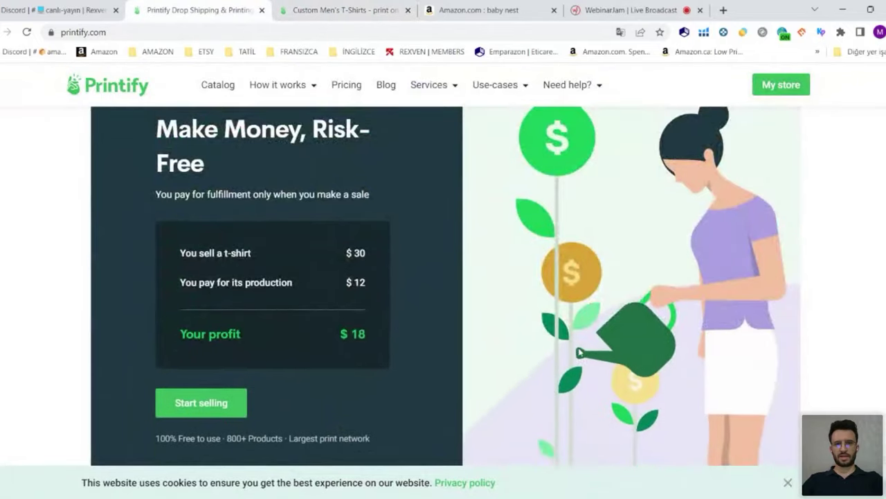
scroll(473, 351, "down", 5)
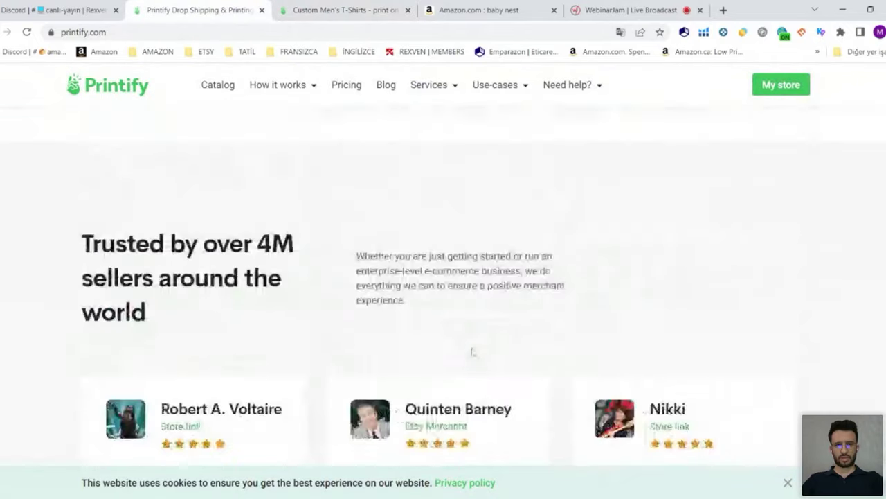
scroll(473, 352, "up", 10)
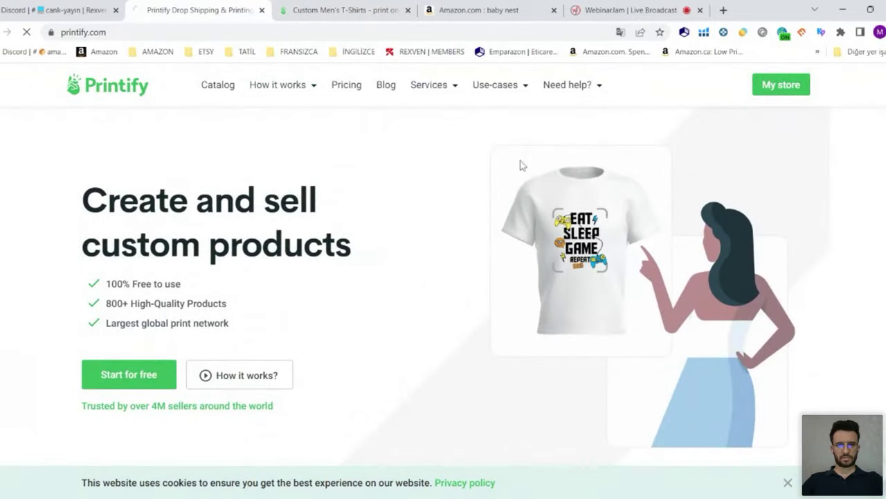
scroll(611, 247, "down", 6)
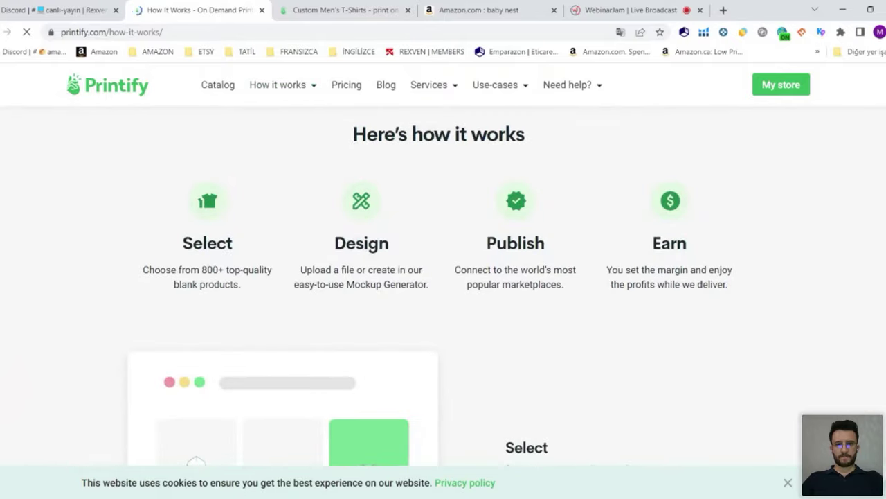
scroll(406, 212, "up", 3)
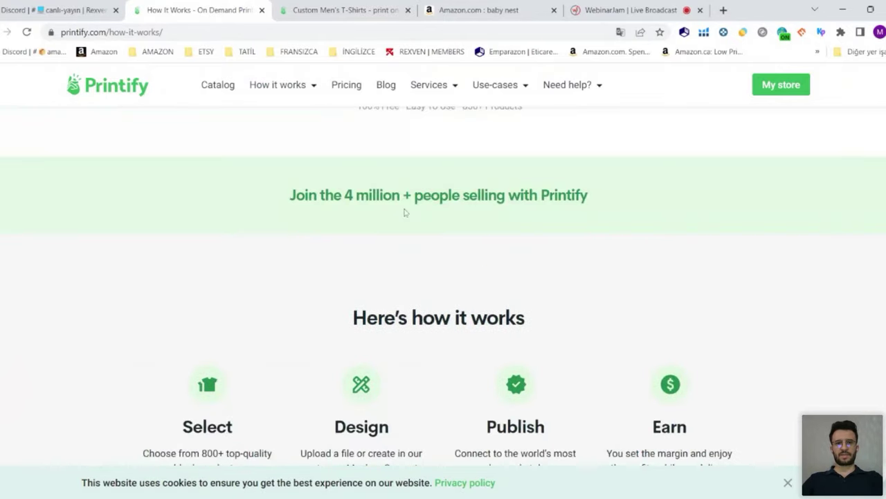
scroll(431, 259, "down", 2)
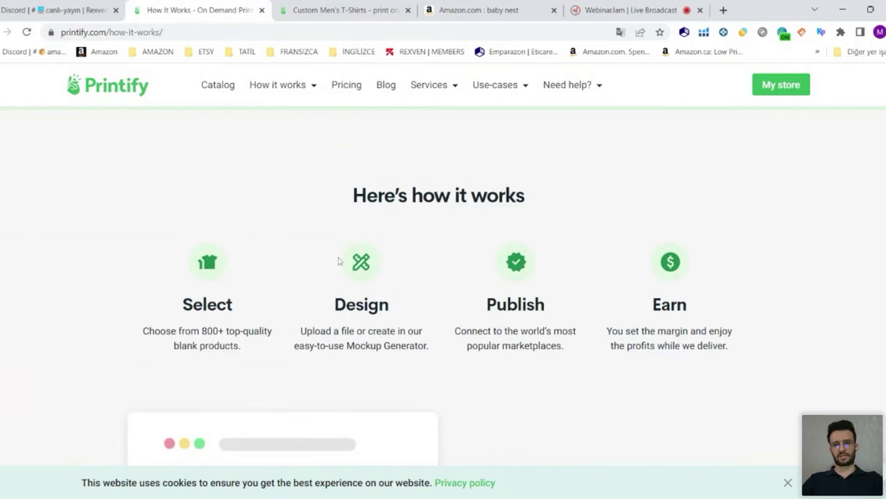
Step: Review the worldwide shipping section and compare the Free, Premium and Enterprise plans, including the Premium plan's store allowance
scroll(625, 297, "down", 11)
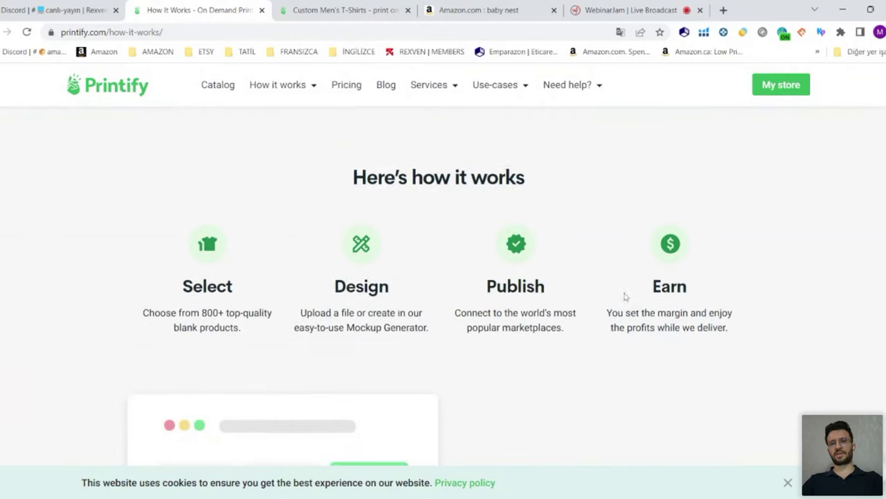
scroll(452, 320, "down", 6)
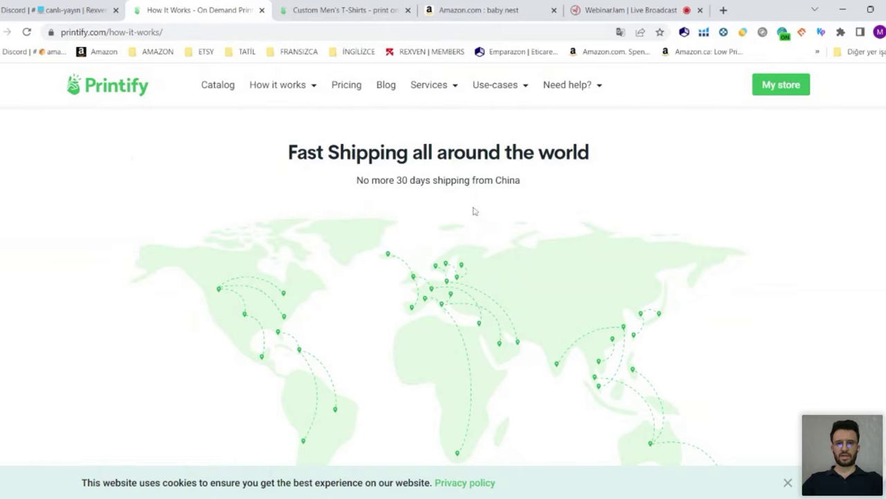
scroll(473, 209, "down", 8)
scroll(437, 263, "down", 2)
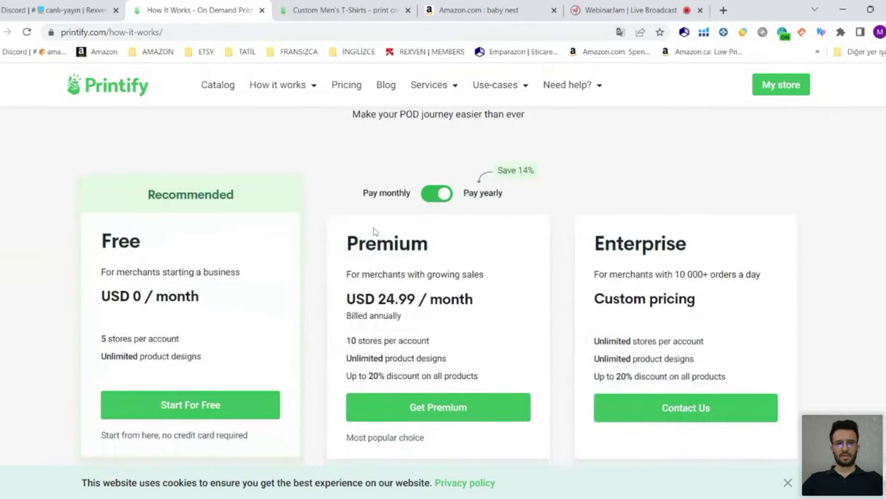
scroll(475, 242, "up", 1)
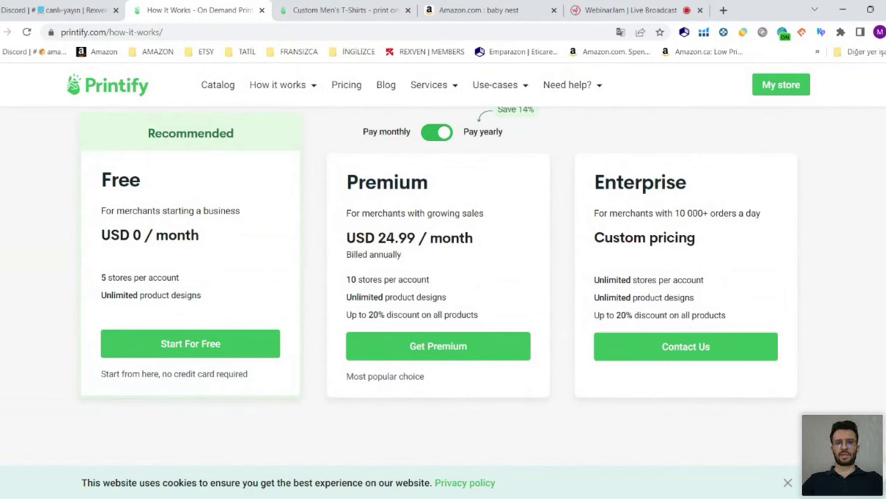
left_click_drag(345, 279, 428, 279)
left_click(431, 279)
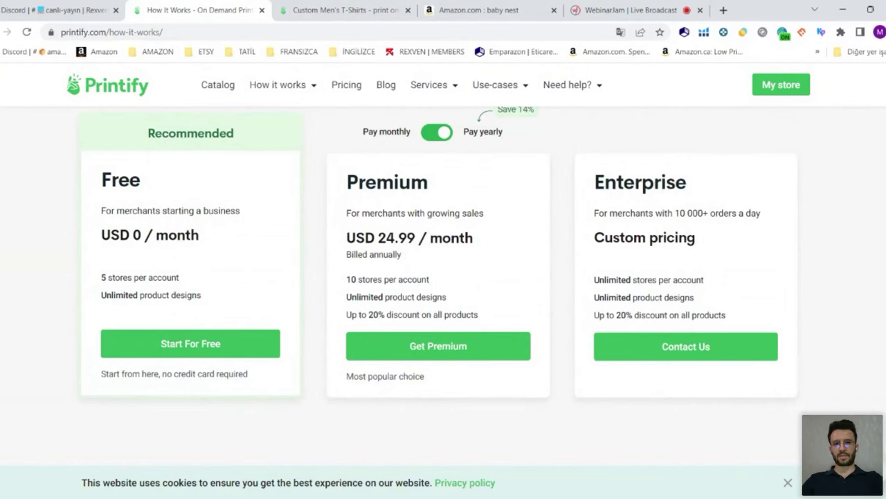
Step: Return to the men's T-shirts catalog and compare the bestsellers' regular prices with their Printify Premium prices
left_click(343, 10)
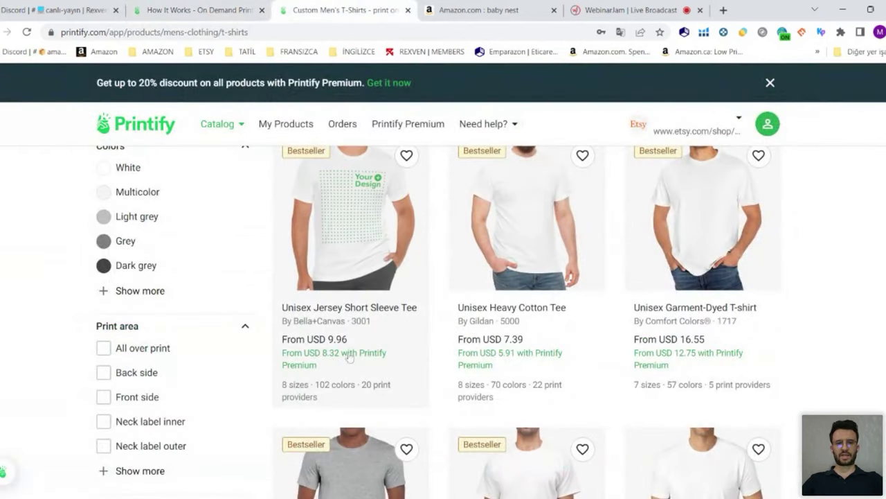
left_click(192, 6)
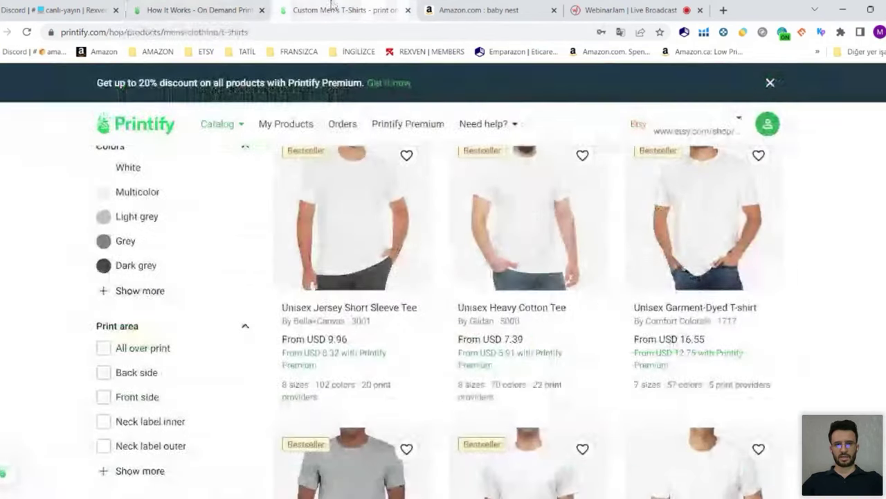
left_click(343, 10)
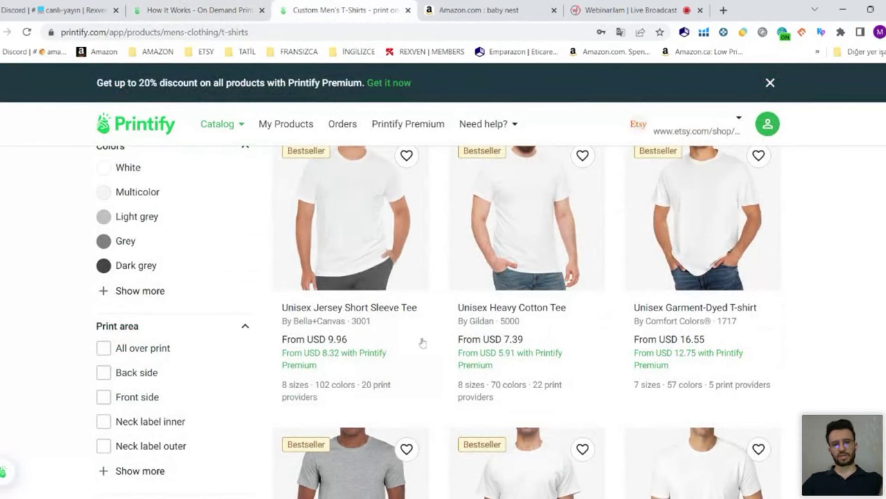
scroll(809, 297, "up", 3)
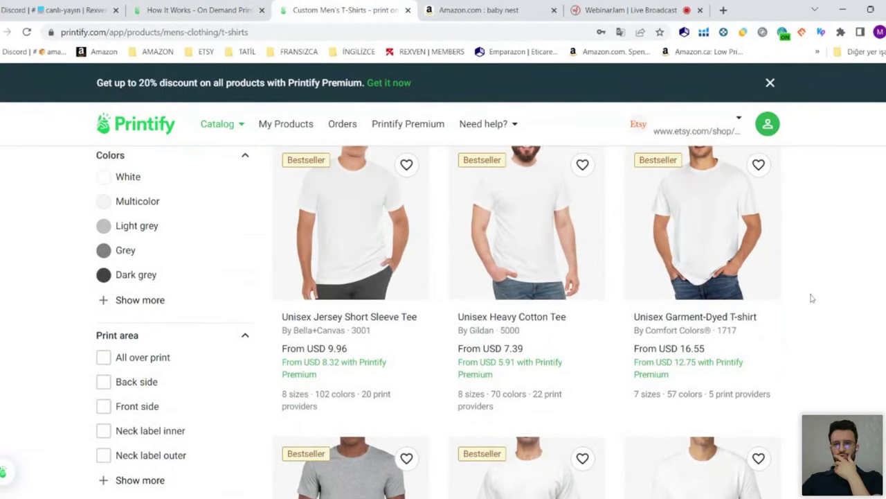
Step: Open the account's Settings page and review the measurement units, timezone, notification, login and personal data sections
left_click(768, 125)
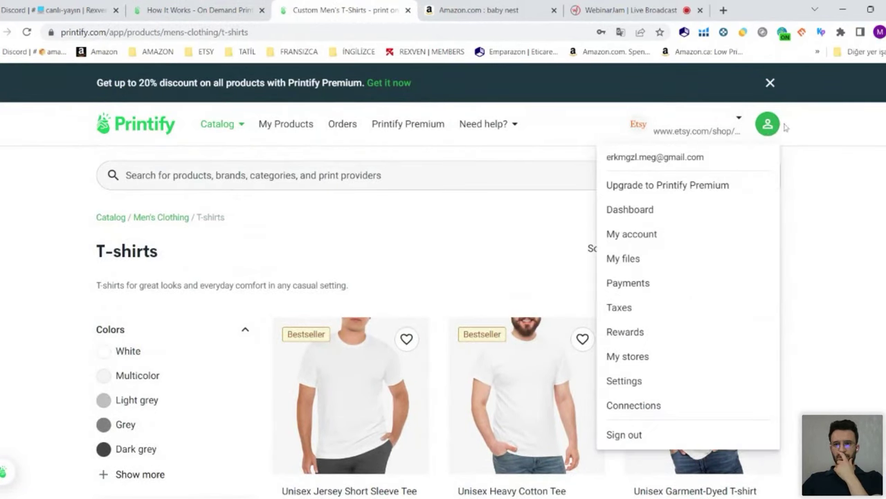
left_click(833, 310)
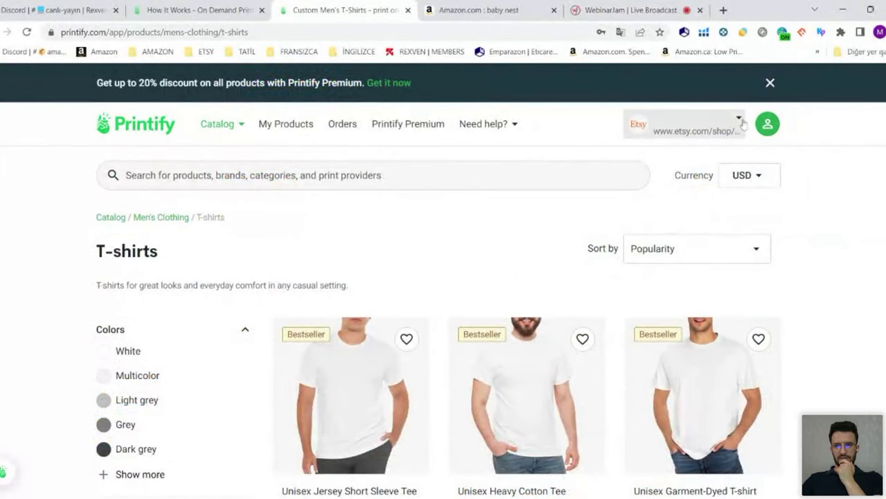
left_click(767, 124)
left_click(647, 385)
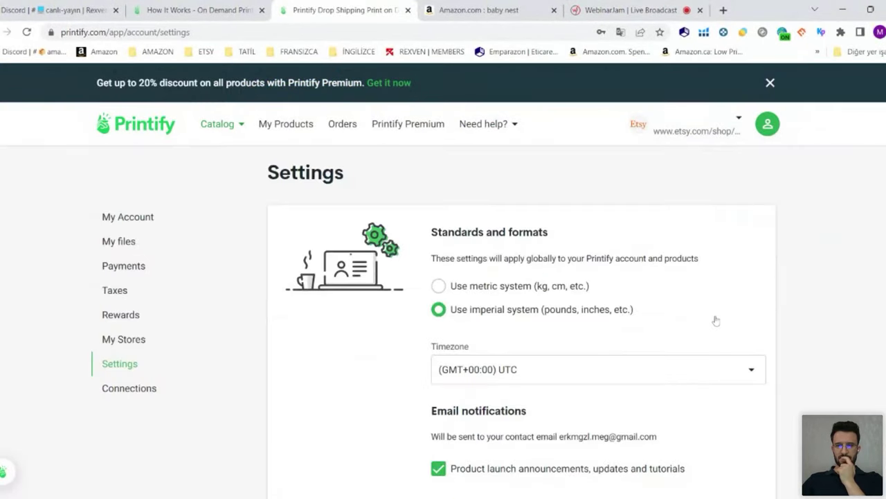
scroll(602, 312, "down", 4)
scroll(610, 320, "down", 2)
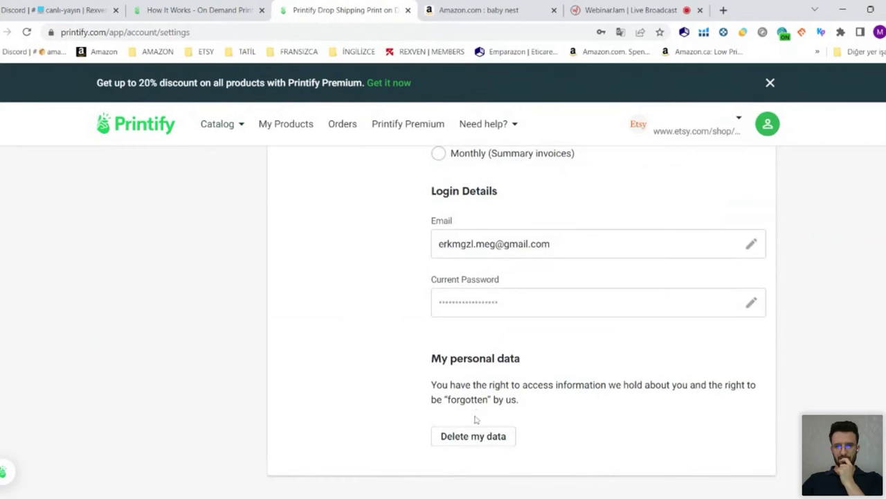
scroll(797, 291, "up", 6)
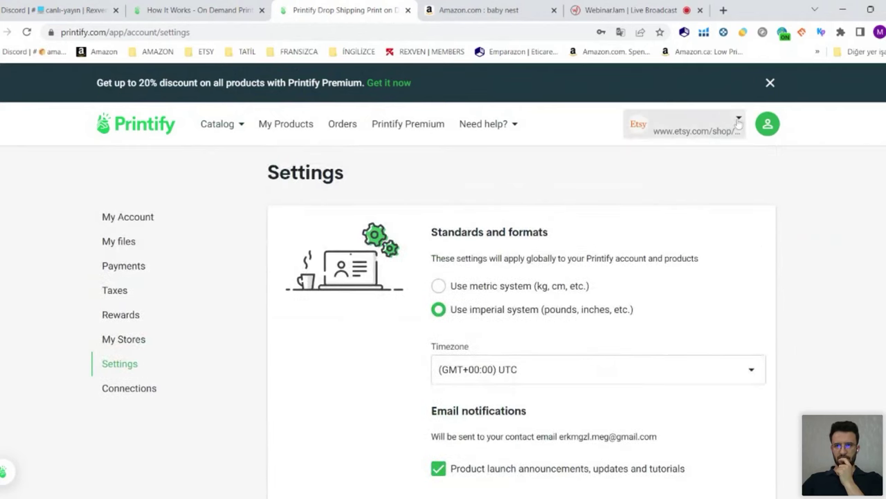
Step: Open the My Stores page and view the additional options available for the connected Etsy store
left_click(693, 128)
left_click(656, 237)
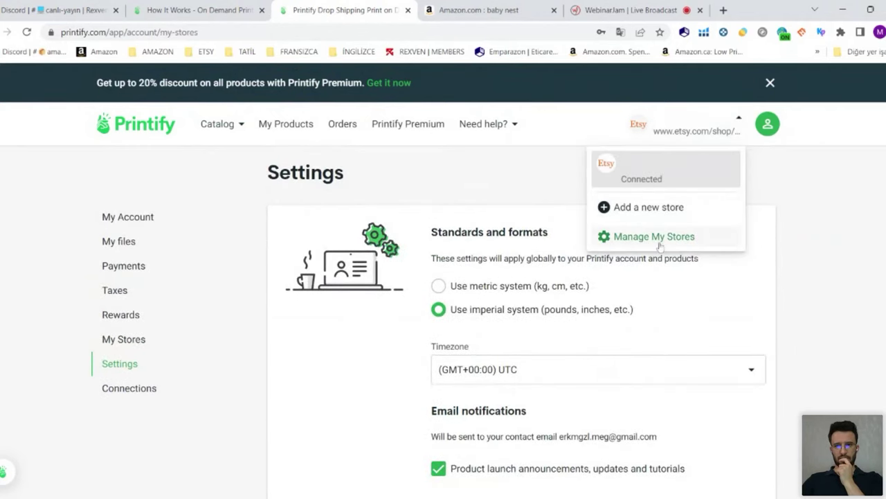
left_click(739, 236)
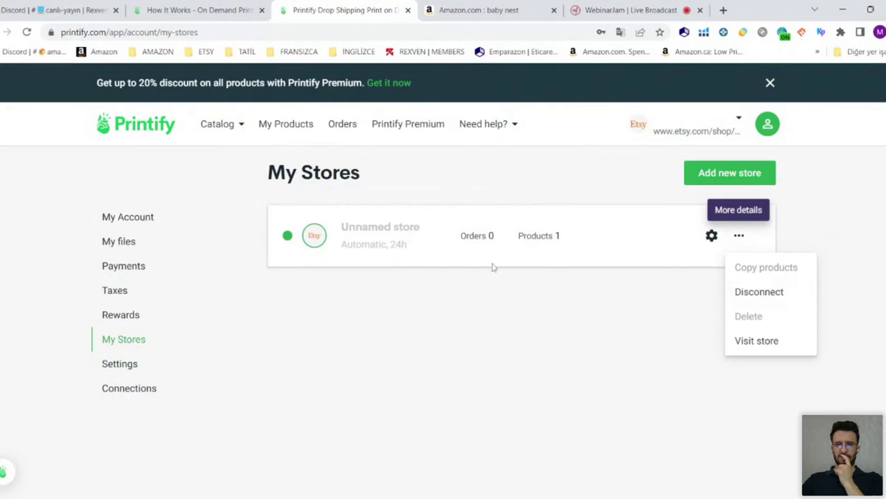
left_click(430, 236)
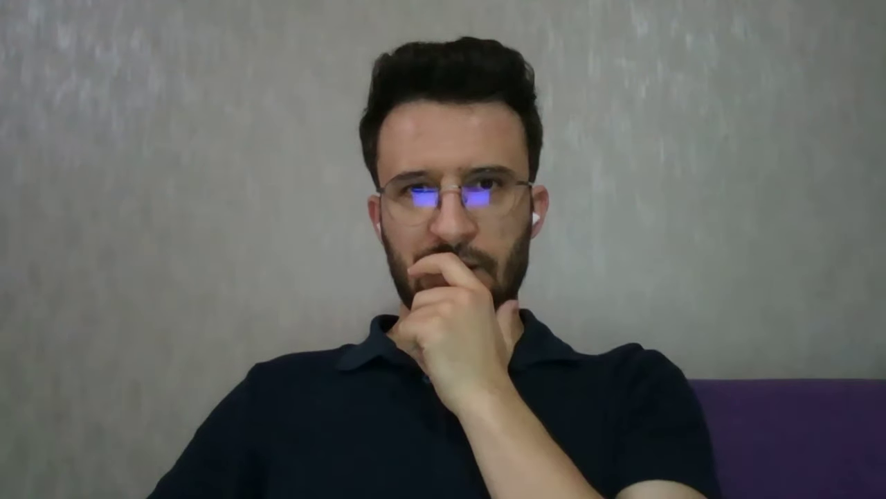